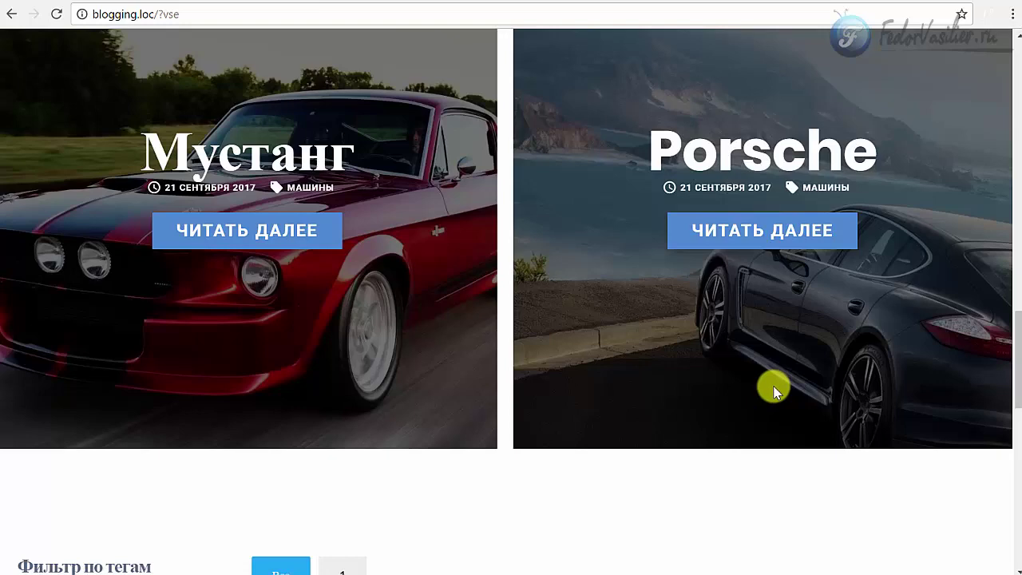
- Scroll down the blogging.loc page past the Мустанг/Porsche posts to the car gallery
{"action": "scroll", "coordinate": [768, 266], "scroll_direction": "down", "scroll_amount": 6}
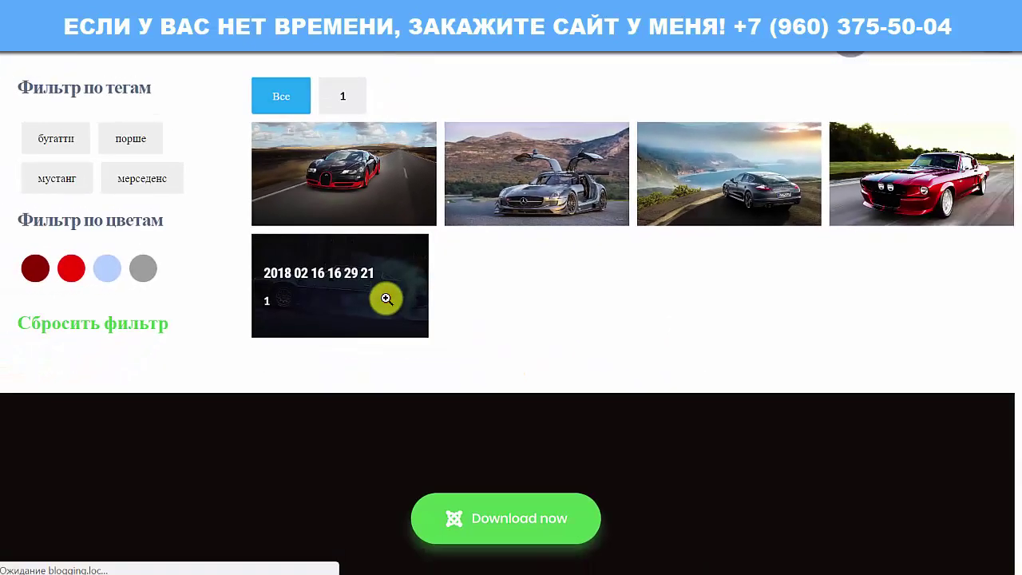
- Preview the burnout-car GIF full size twice in the lightbox, then return to the admin tab
{"action": "left_click", "coordinate": [563, 275]}
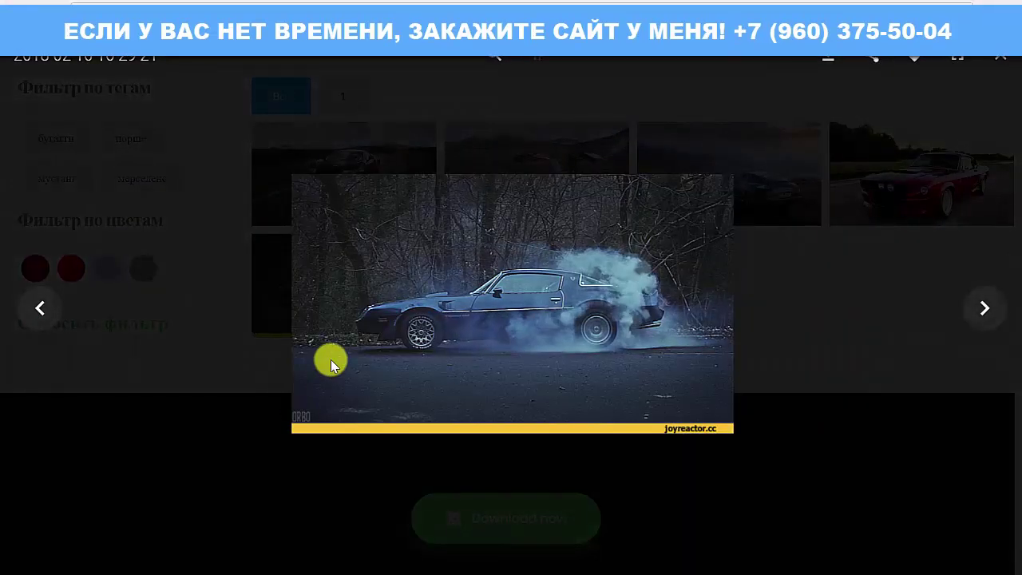
{"action": "left_click", "coordinate": [800, 324]}
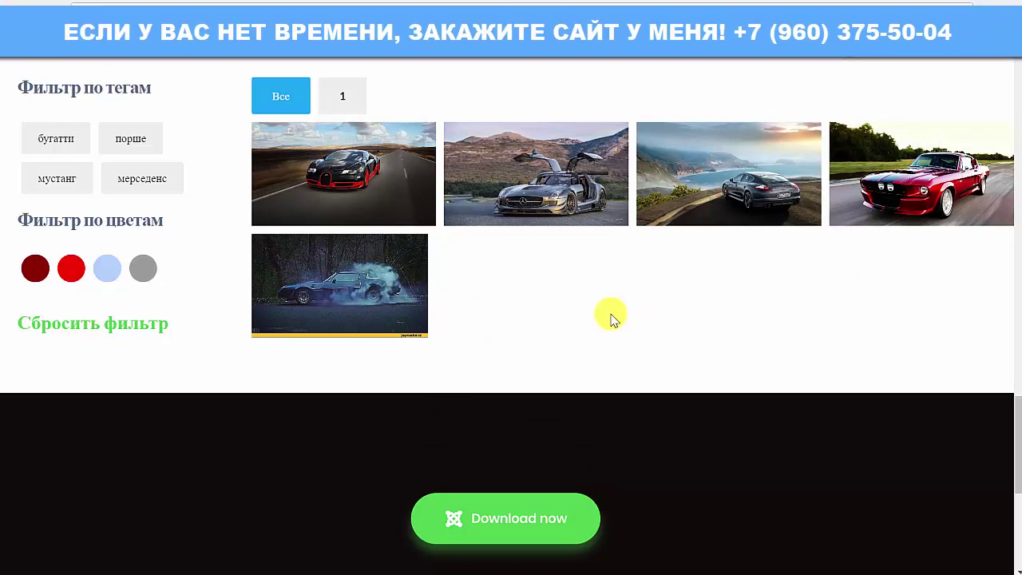
{"action": "left_click", "coordinate": [257, 298]}
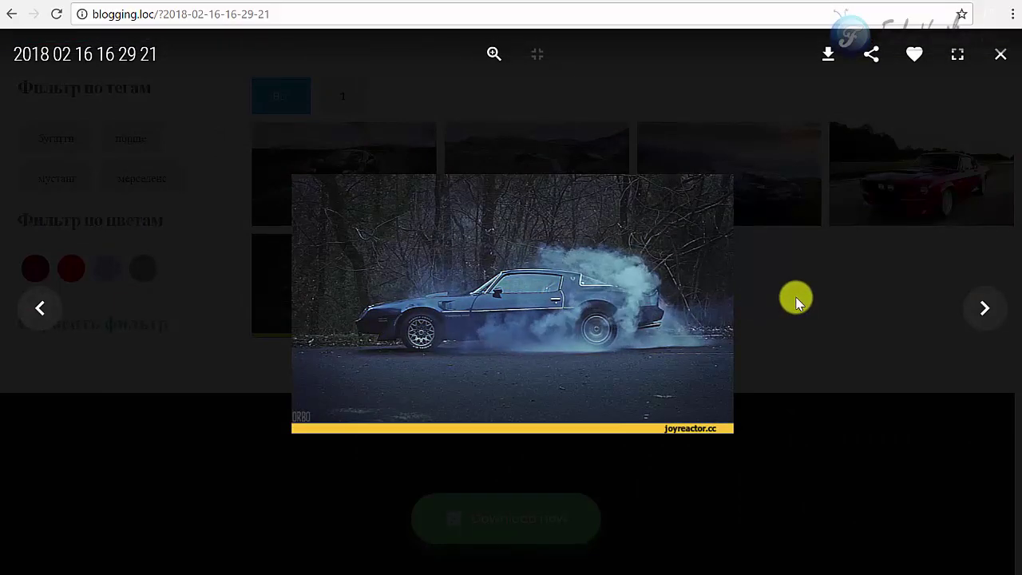
{"action": "left_click", "coordinate": [794, 297]}
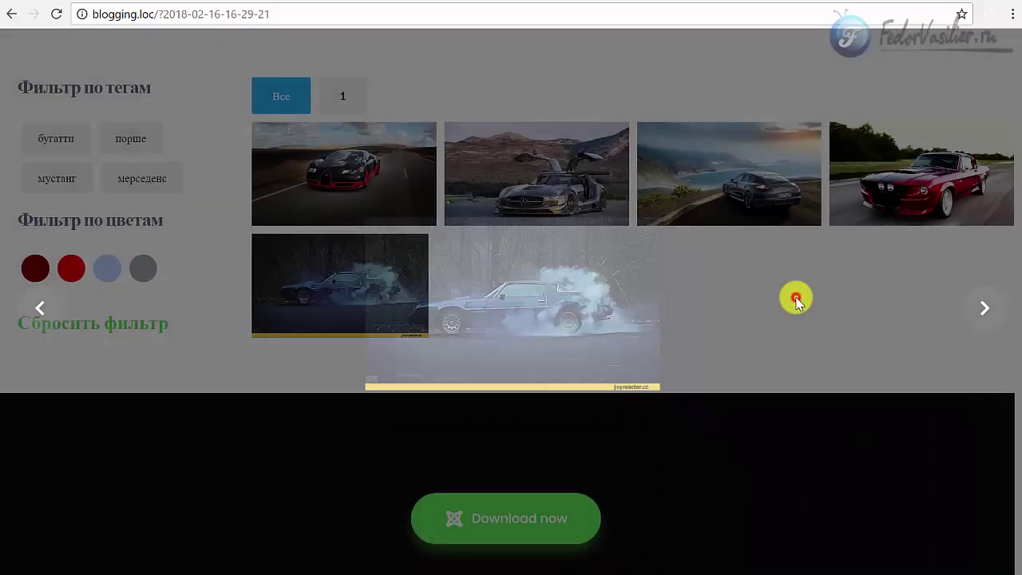
{"action": "left_click", "coordinate": [756, 5]}
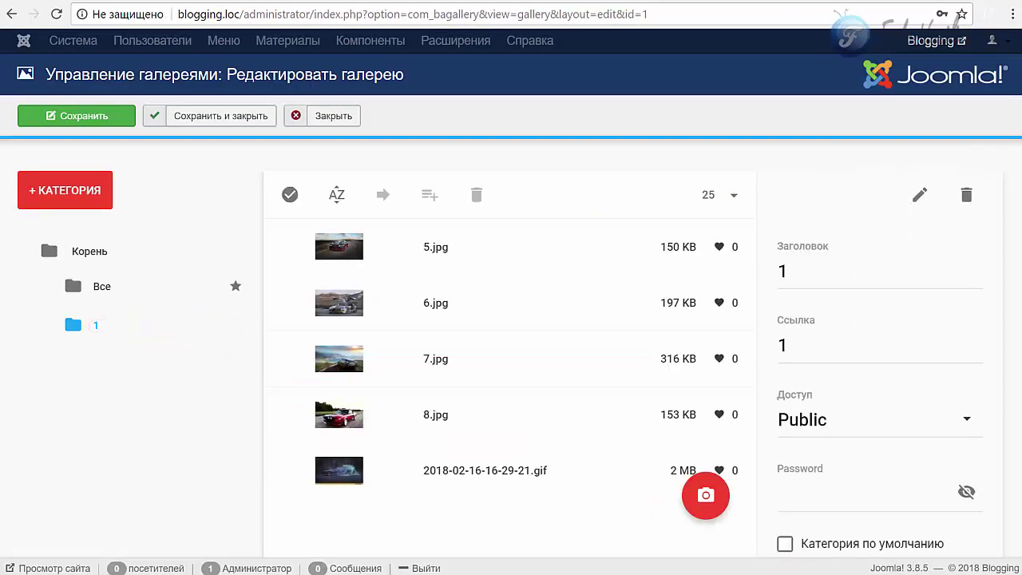
{"action": "left_click", "coordinate": [433, 472]}
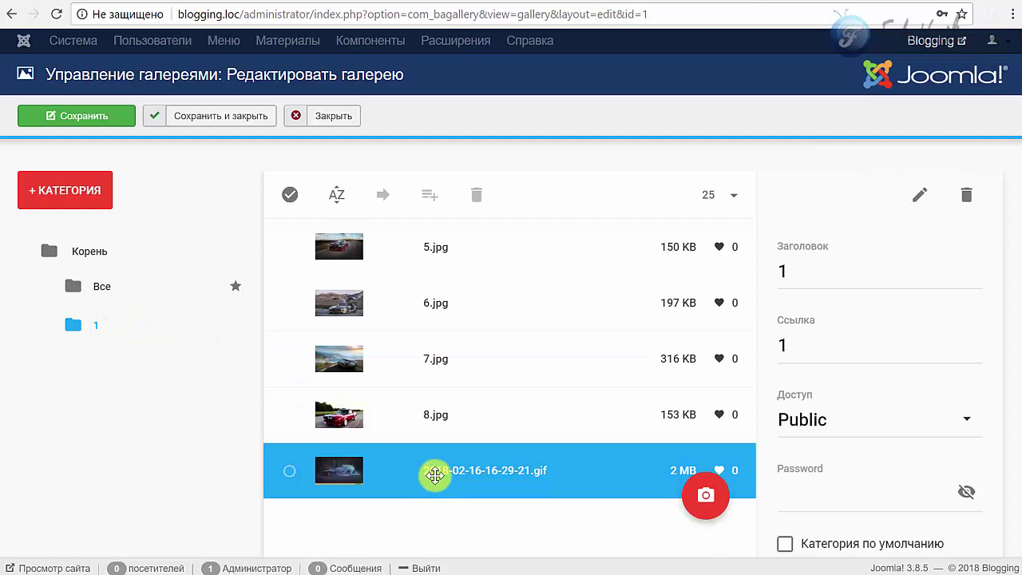
{"action": "left_click", "coordinate": [286, 475]}
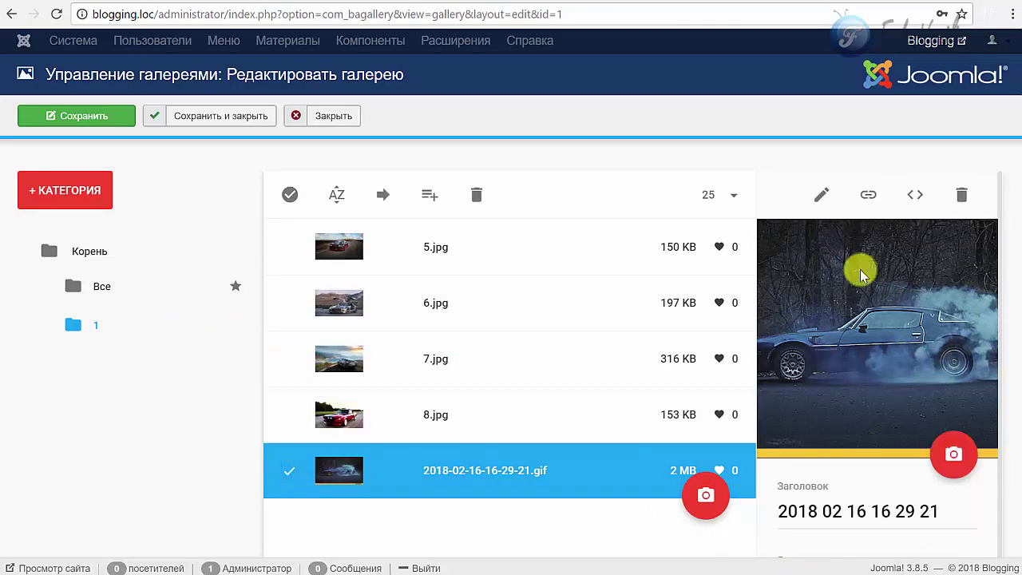
{"action": "scroll", "coordinate": [870, 322], "scroll_direction": "down", "scroll_amount": 2}
{"action": "scroll", "coordinate": [835, 351], "scroll_direction": "down", "scroll_amount": 5}
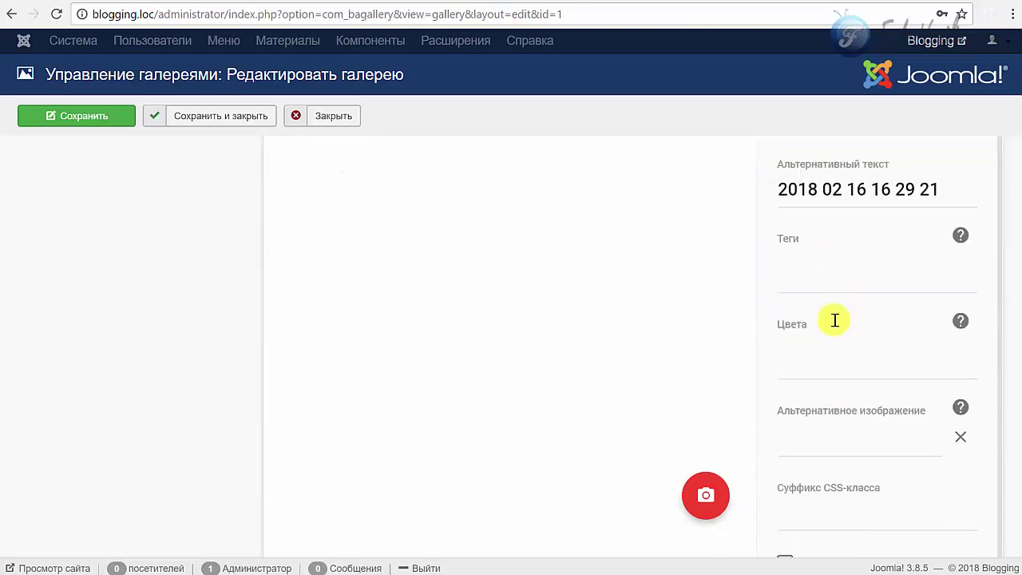
- Set the GIF's alternative image to images/2/5.jpg and save the gallery
{"action": "left_click", "coordinate": [848, 432]}
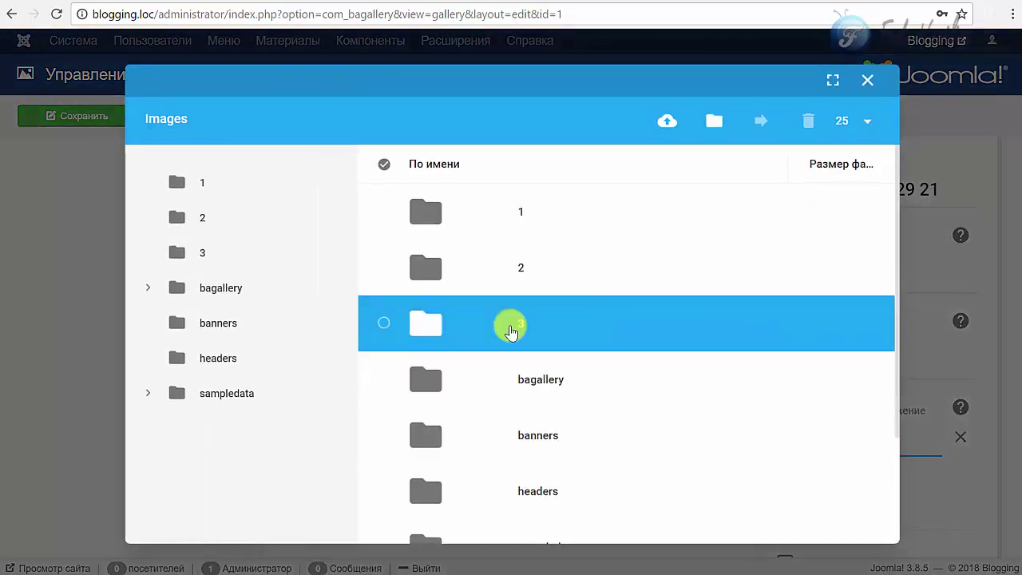
{"action": "double_click", "coordinate": [407, 336]}
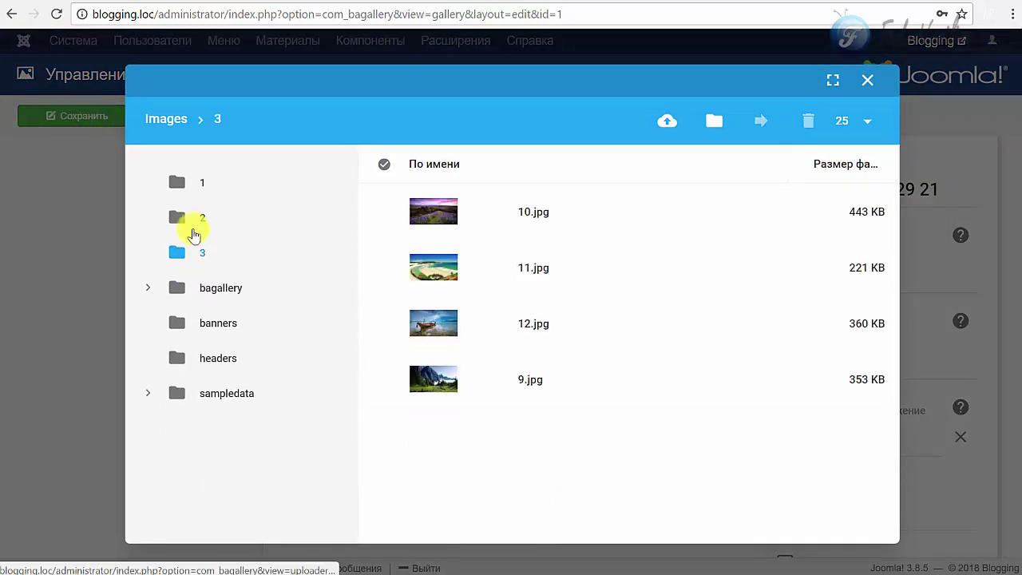
{"action": "left_click", "coordinate": [197, 225]}
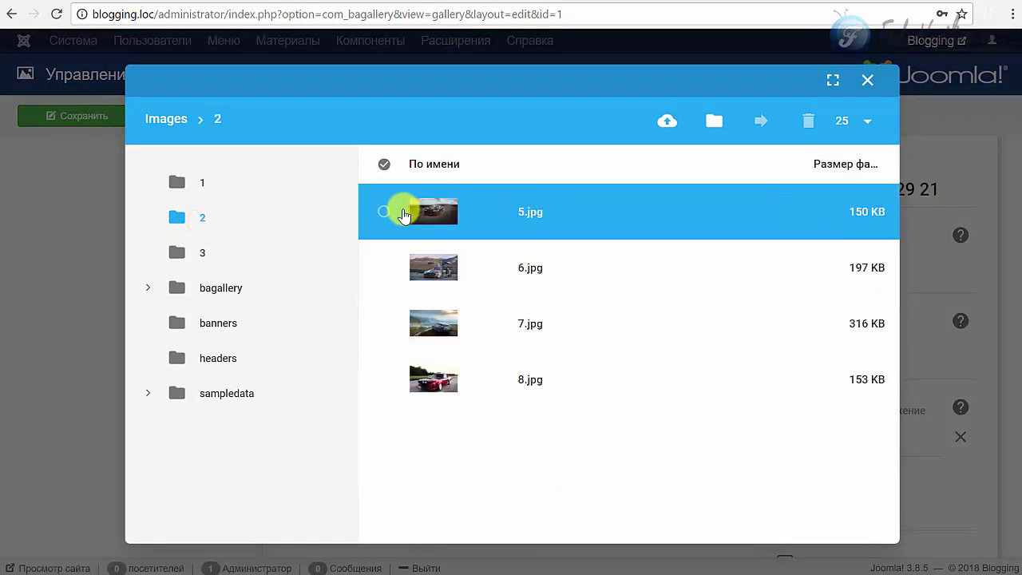
{"action": "left_click", "coordinate": [383, 215]}
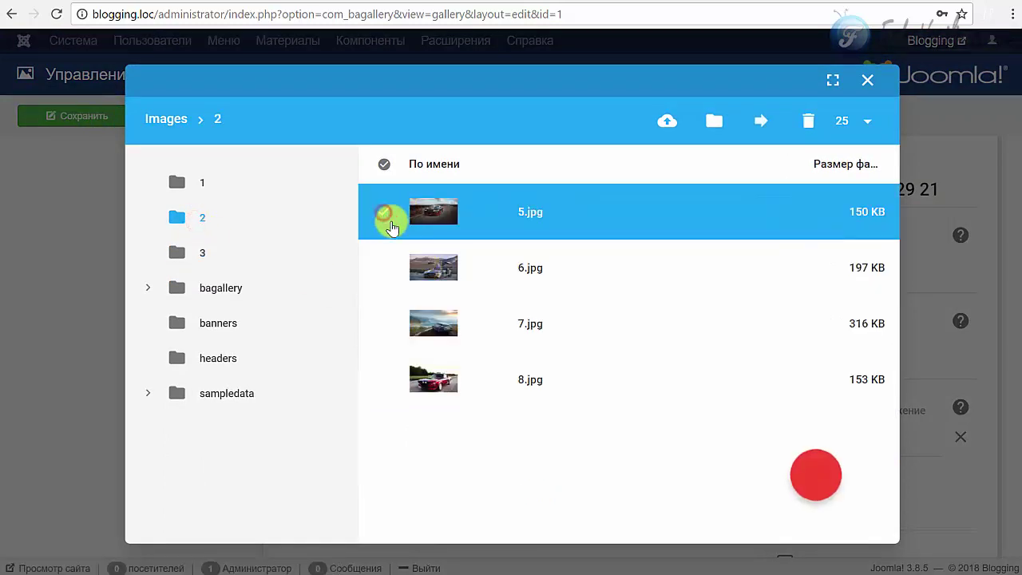
{"action": "left_click", "coordinate": [812, 474]}
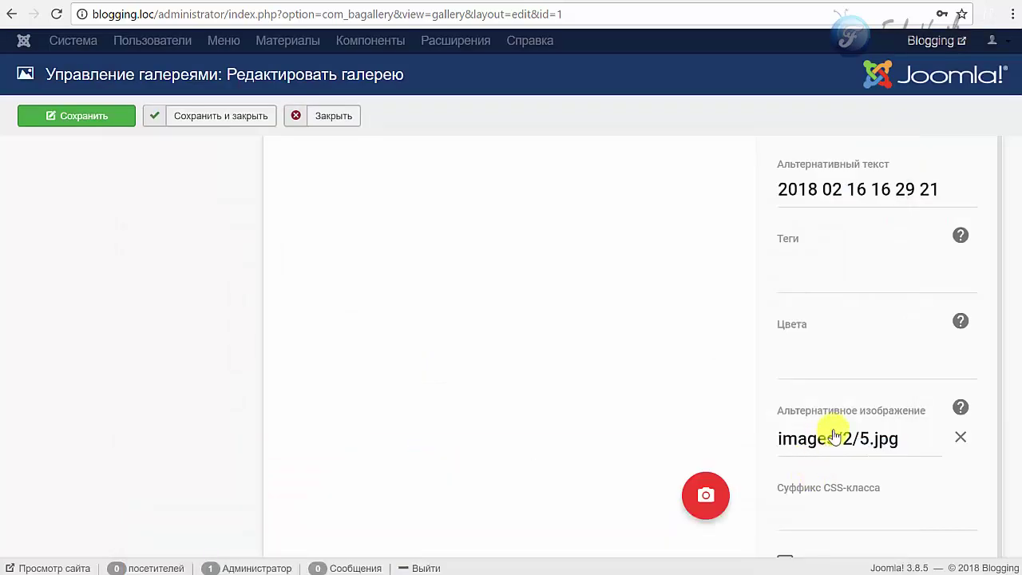
{"action": "scroll", "coordinate": [834, 438], "scroll_direction": "up", "scroll_amount": 6}
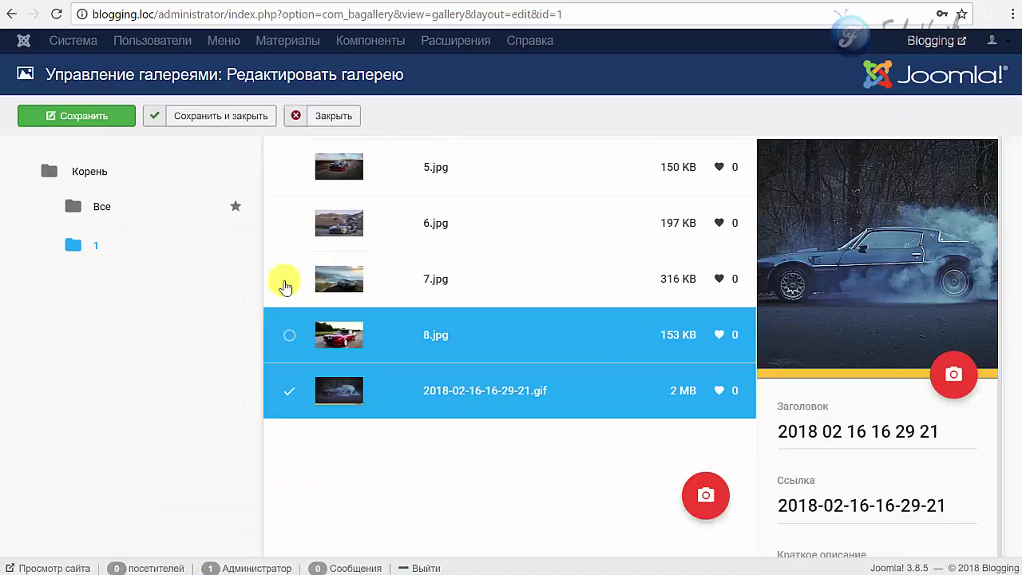
{"action": "left_click", "coordinate": [107, 118]}
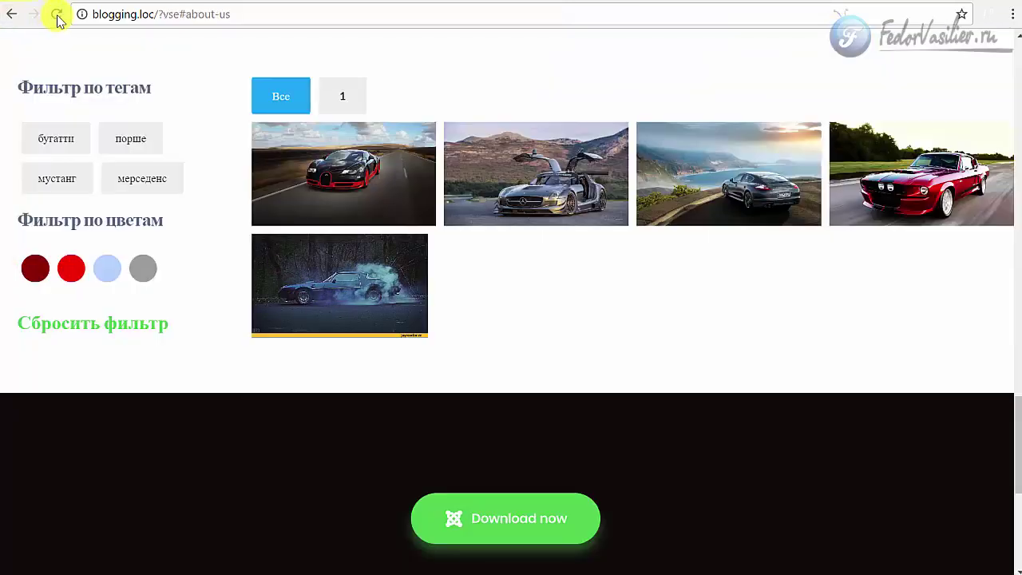
- Reload the site, preview the fifth item and the Mercedes photo, then return to admin
{"action": "left_click", "coordinate": [56, 15]}
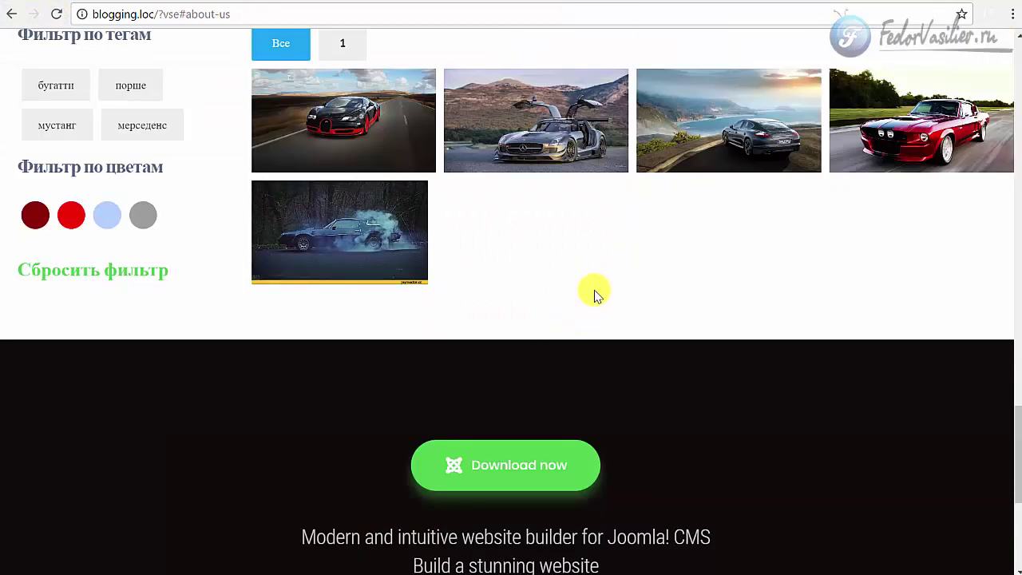
{"action": "left_click", "coordinate": [371, 238]}
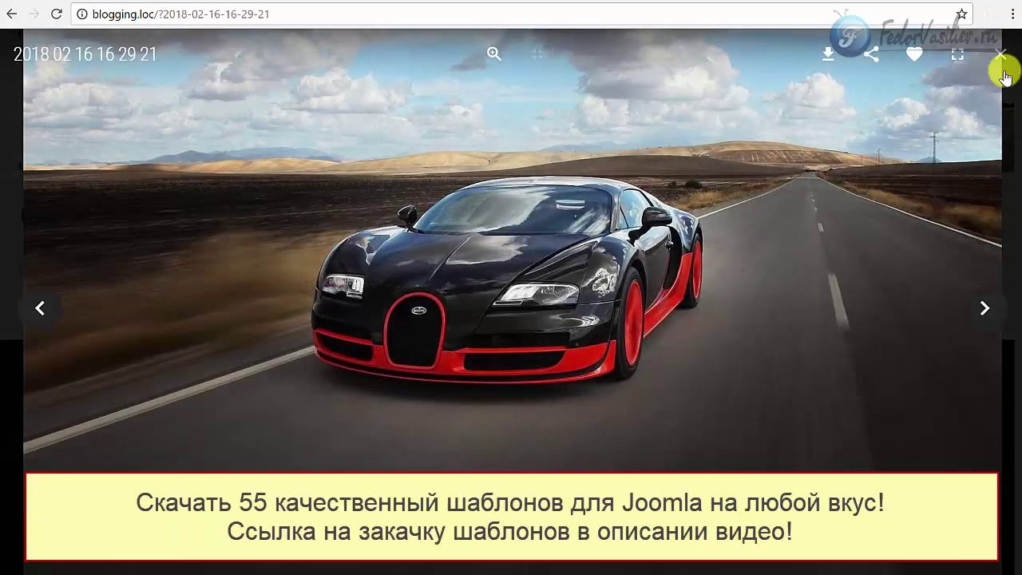
{"action": "left_click", "coordinate": [1003, 61]}
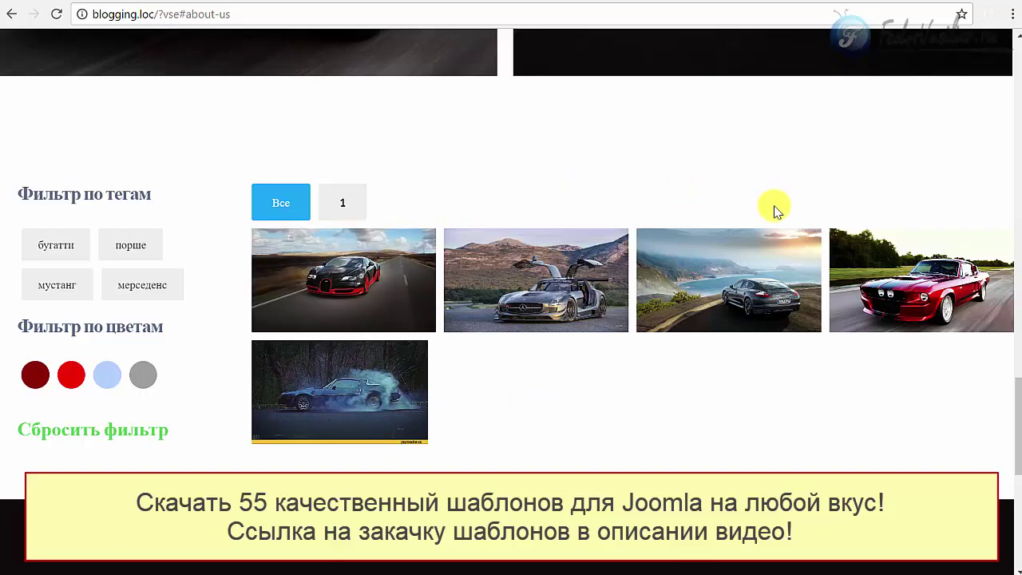
{"action": "left_click", "coordinate": [476, 273]}
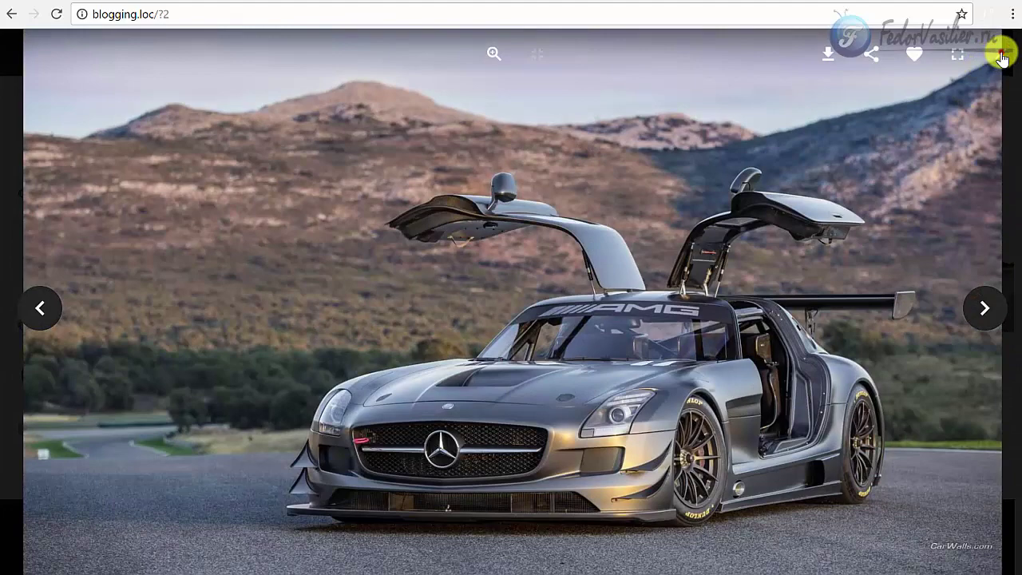
{"action": "left_click", "coordinate": [1000, 54]}
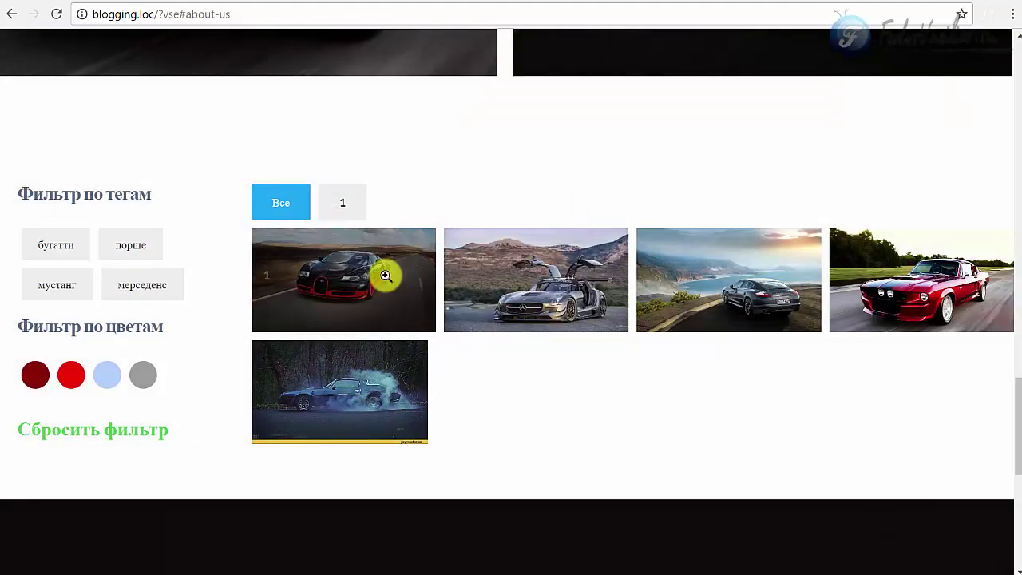
{"action": "left_click", "coordinate": [749, 2]}
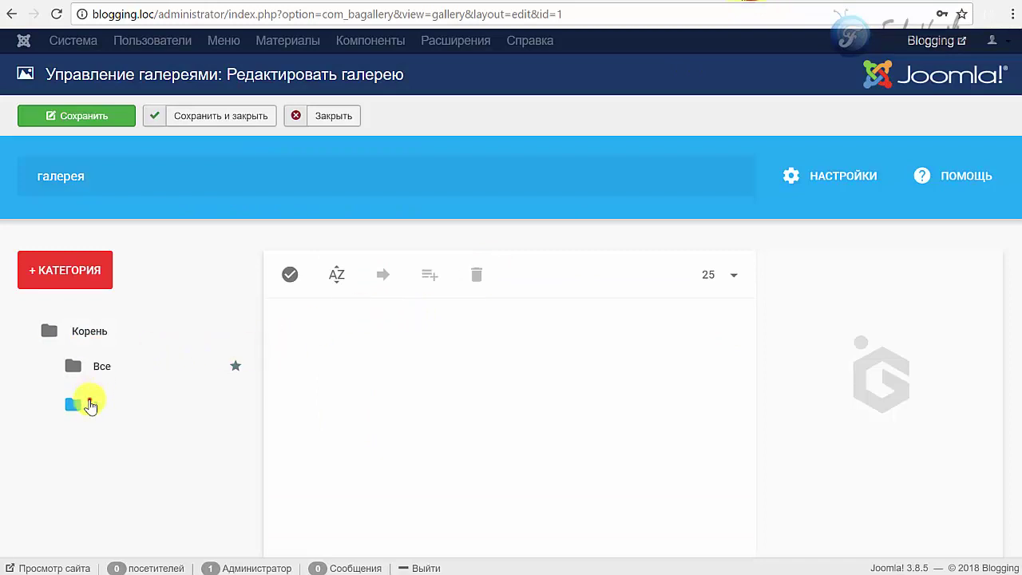
- Select category 1 in the gallery editor and scroll to its settings
{"action": "left_click", "coordinate": [90, 406]}
{"action": "scroll", "coordinate": [515, 317], "scroll_direction": "down", "scroll_amount": 2}
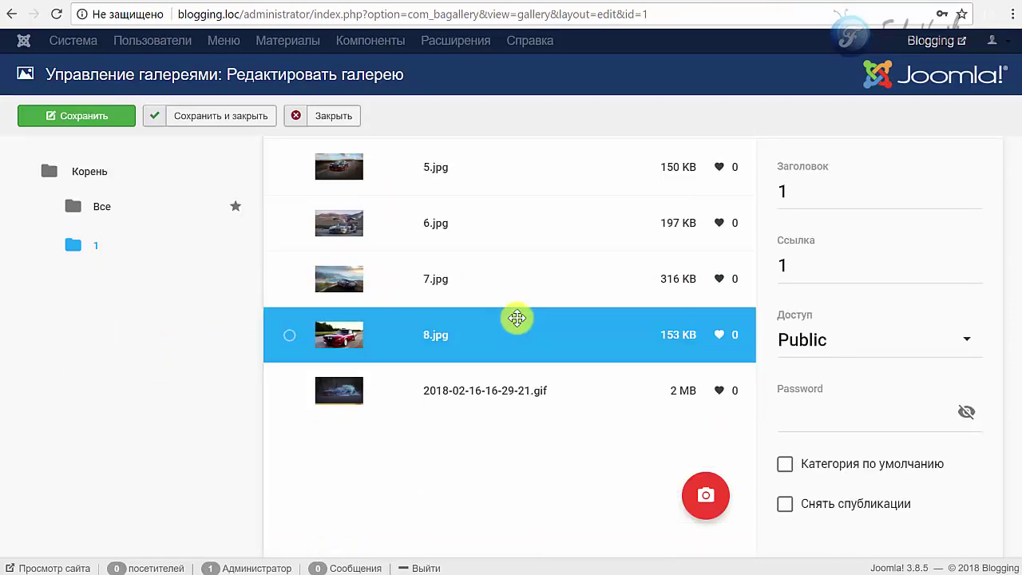
{"action": "scroll", "coordinate": [516, 317], "scroll_direction": "up", "scroll_amount": 2}
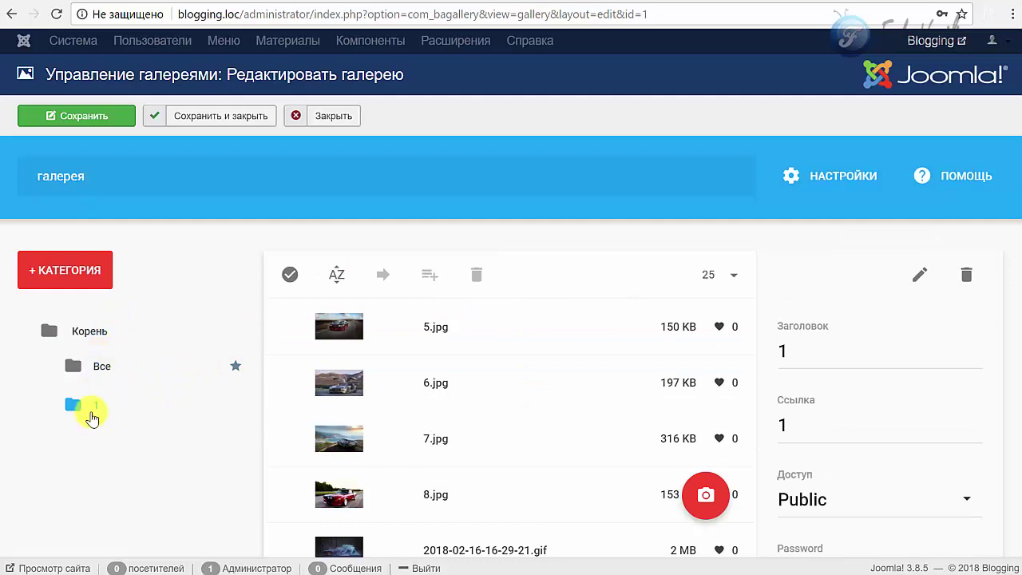
{"action": "left_click", "coordinate": [93, 411]}
{"action": "scroll", "coordinate": [100, 413], "scroll_direction": "down", "scroll_amount": 1}
{"action": "scroll", "coordinate": [100, 413], "scroll_direction": "up", "scroll_amount": 1}
{"action": "scroll", "coordinate": [580, 344], "scroll_direction": "down", "scroll_amount": 2}
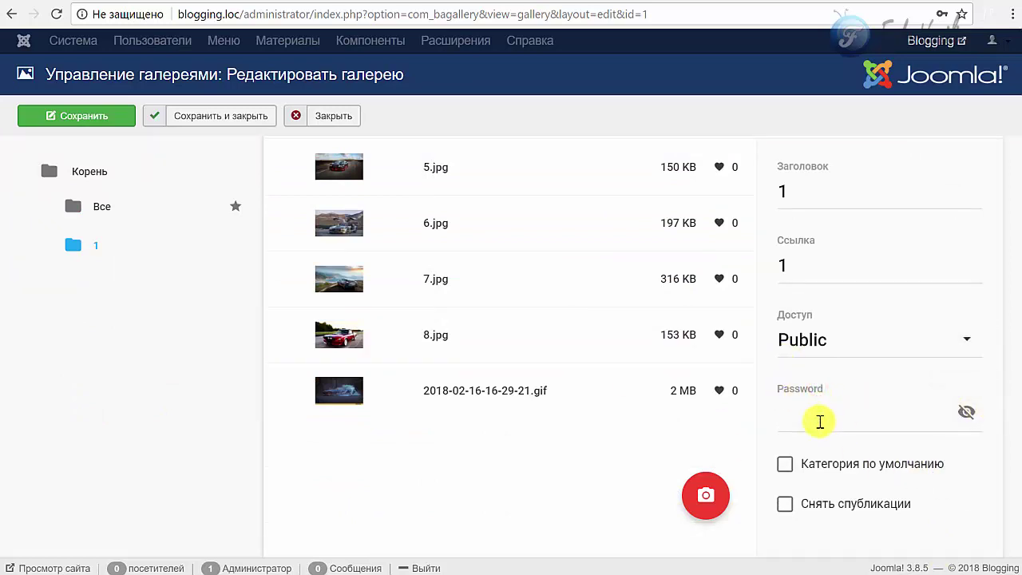
- Enter an access password for category 1, reveal it, and save the gallery
{"action": "type", "text": "123"}
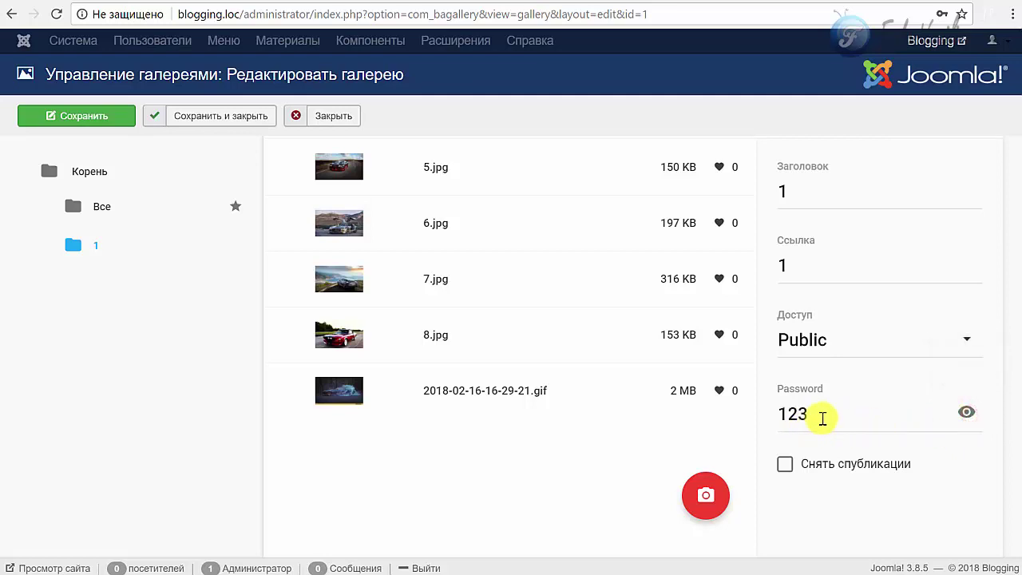
{"action": "left_click_drag", "start_coordinate": [814, 415], "coordinate": [743, 412]}
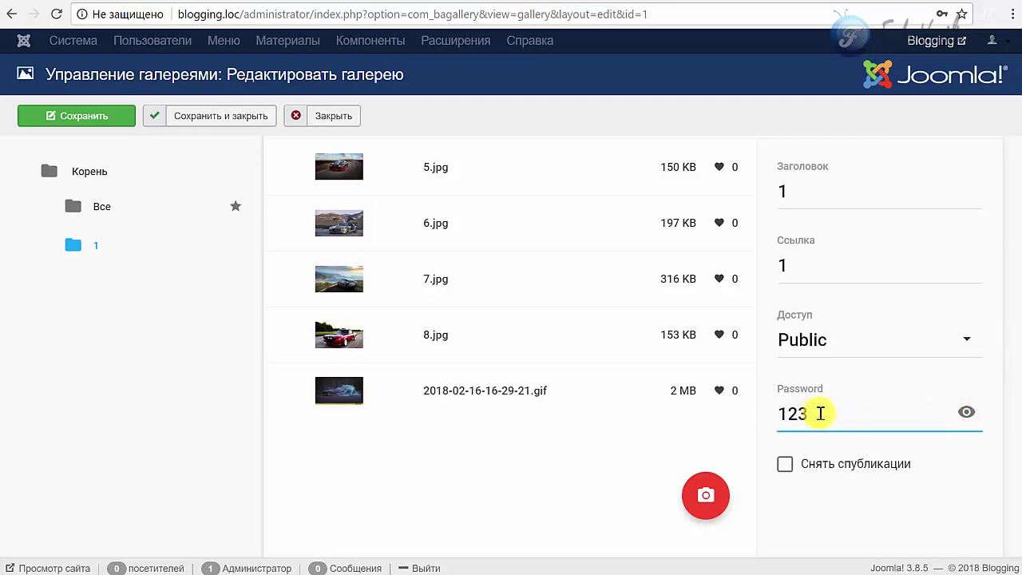
{"action": "left_click_drag", "start_coordinate": [825, 413], "coordinate": [771, 427]}
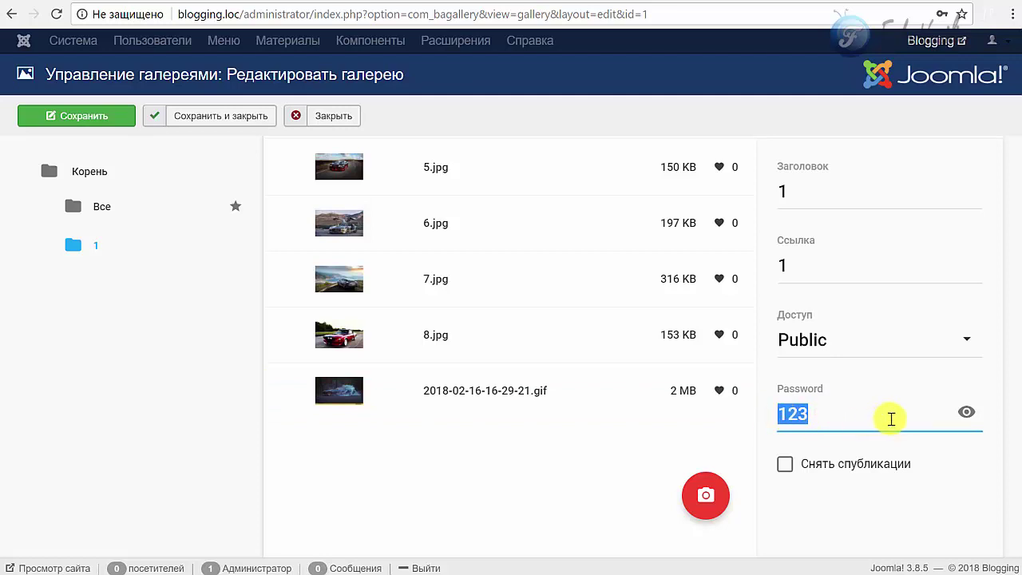
{"action": "left_click", "coordinate": [91, 114]}
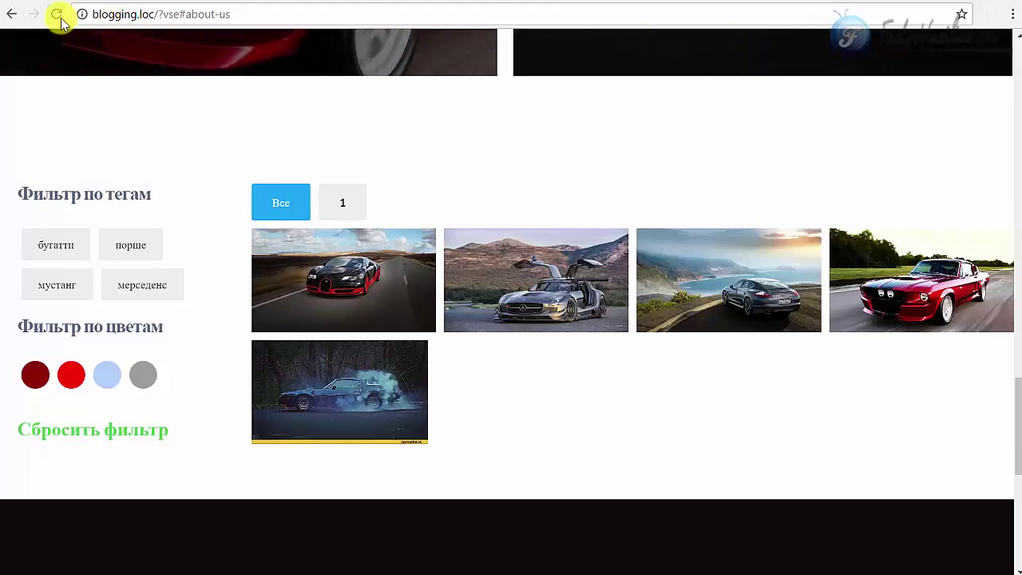
- Reload the site gallery and trigger the password prompt with the category 1 filter
{"action": "left_click", "coordinate": [274, 201]}
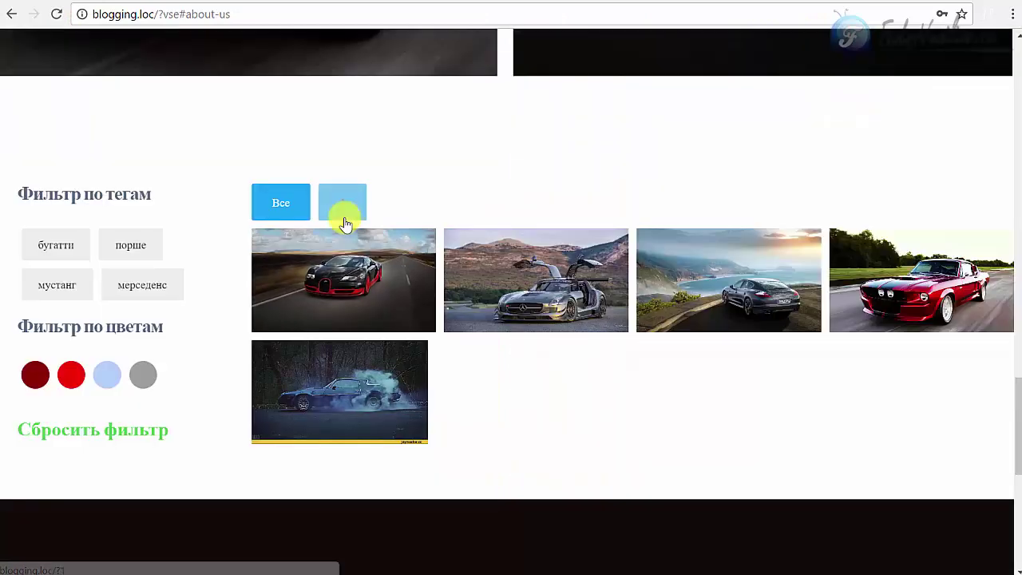
{"action": "left_click", "coordinate": [350, 210]}
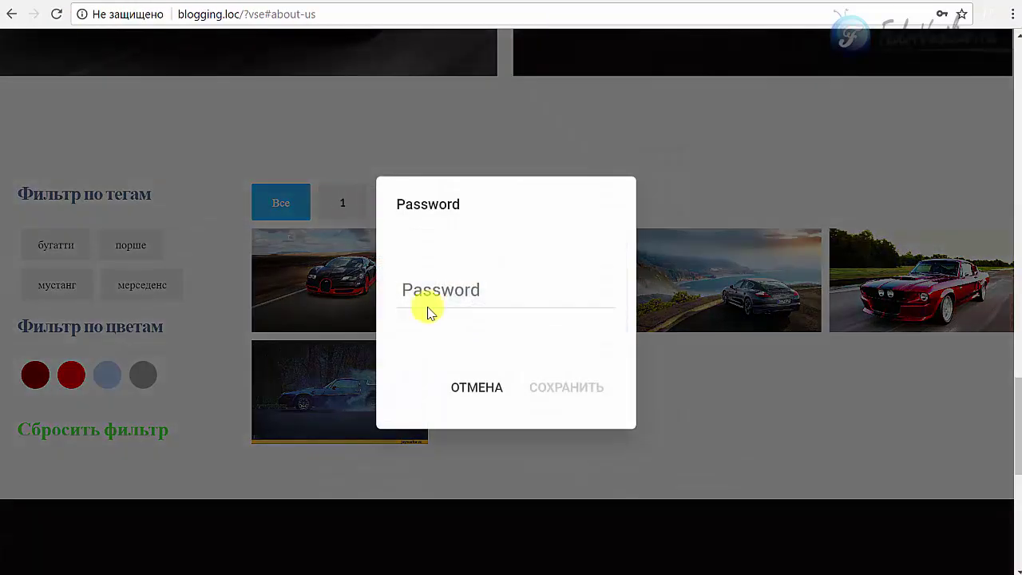
{"action": "left_click", "coordinate": [463, 388]}
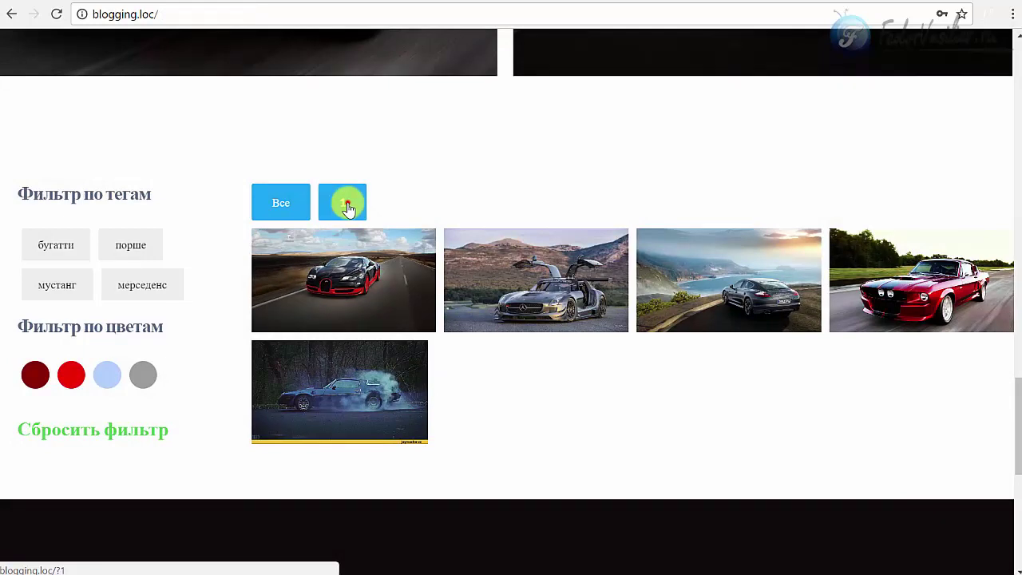
{"action": "left_click", "coordinate": [344, 212]}
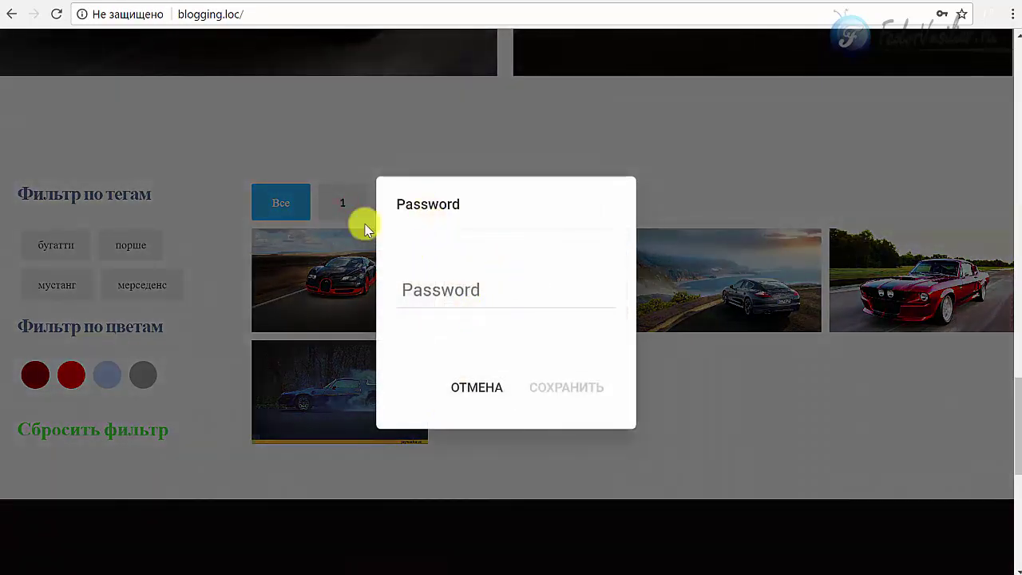
{"action": "left_click", "coordinate": [444, 289]}
{"action": "left_click", "coordinate": [464, 372]}
- Enter the category password, retyping it after the error until category 1 opens
{"action": "left_click", "coordinate": [361, 291]}
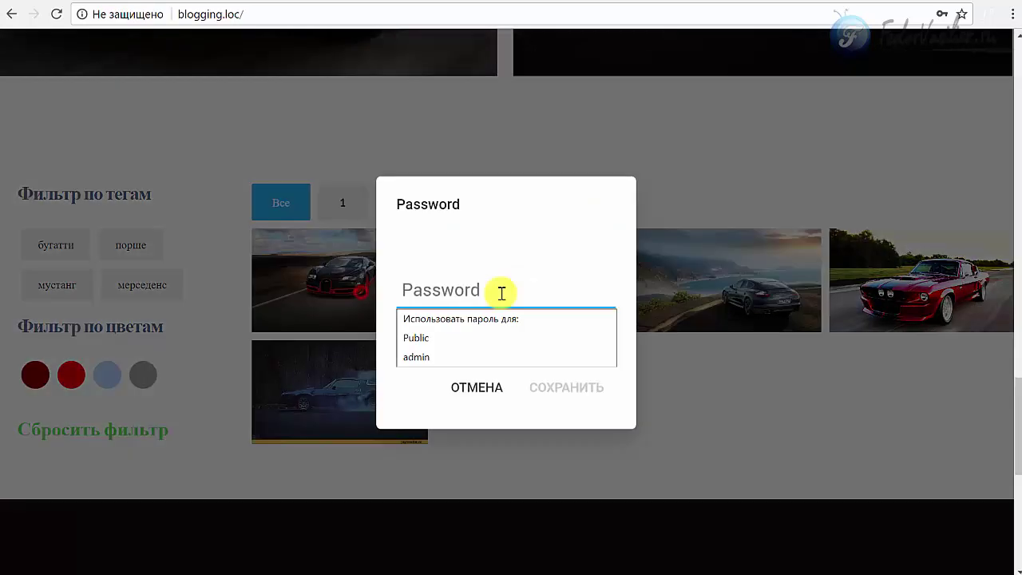
{"action": "type", "text": "123"}
{"action": "left_click", "coordinate": [564, 394]}
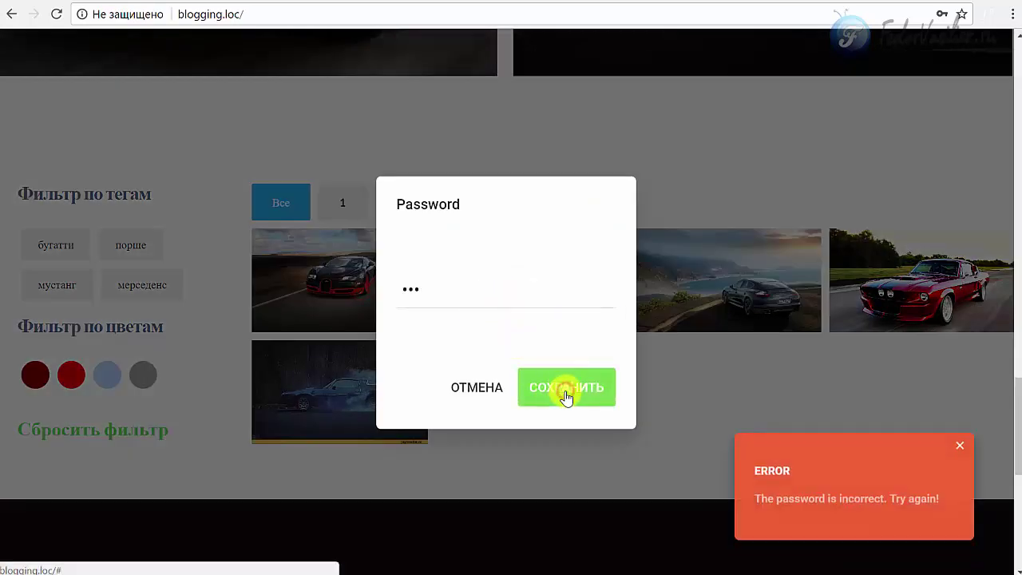
{"action": "double_click", "coordinate": [557, 302]}
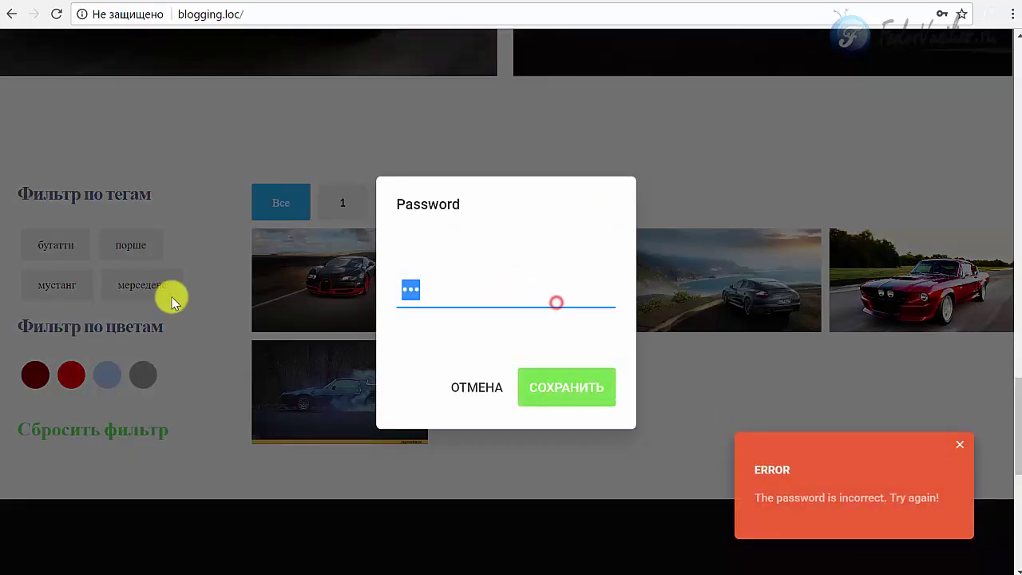
{"action": "type", "text": "123"}
{"action": "left_click", "coordinate": [568, 385]}
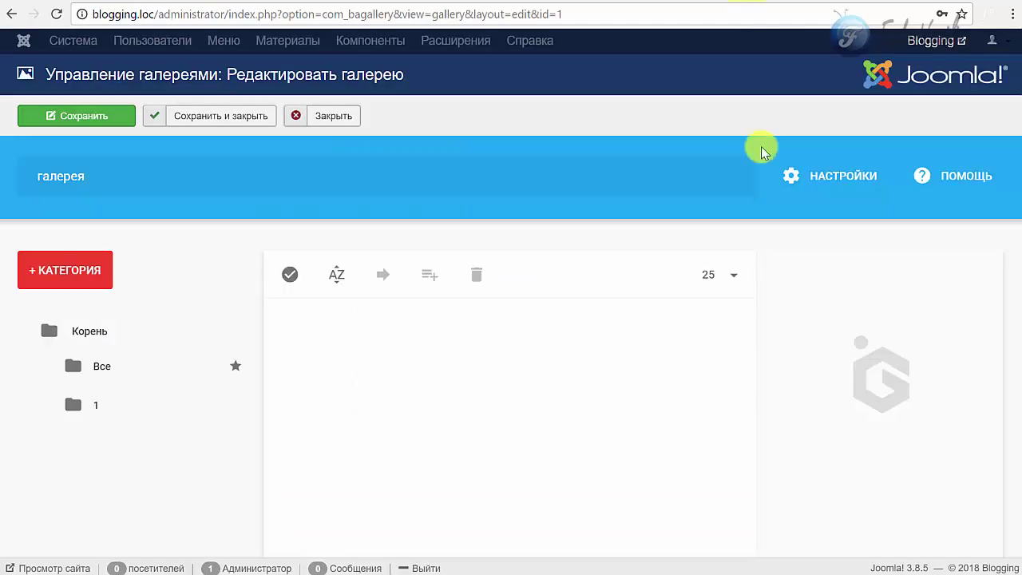
- Clear the Password field of category 1 and save the gallery
{"action": "left_click", "coordinate": [99, 404]}
{"action": "scroll", "coordinate": [935, 371], "scroll_direction": "down", "scroll_amount": 3}
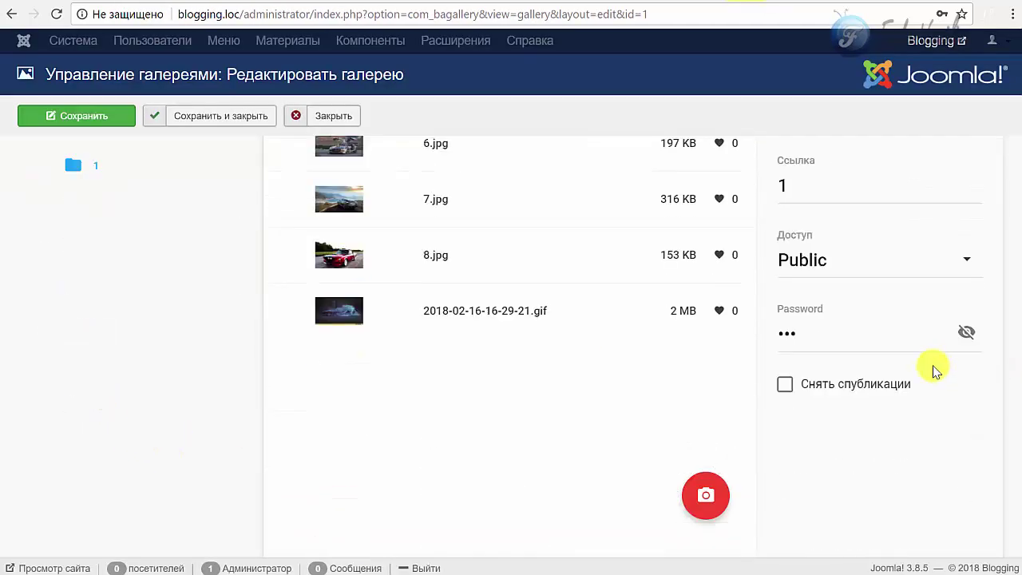
{"action": "double_click", "coordinate": [847, 344]}
{"action": "key", "text": "BackSpace"}
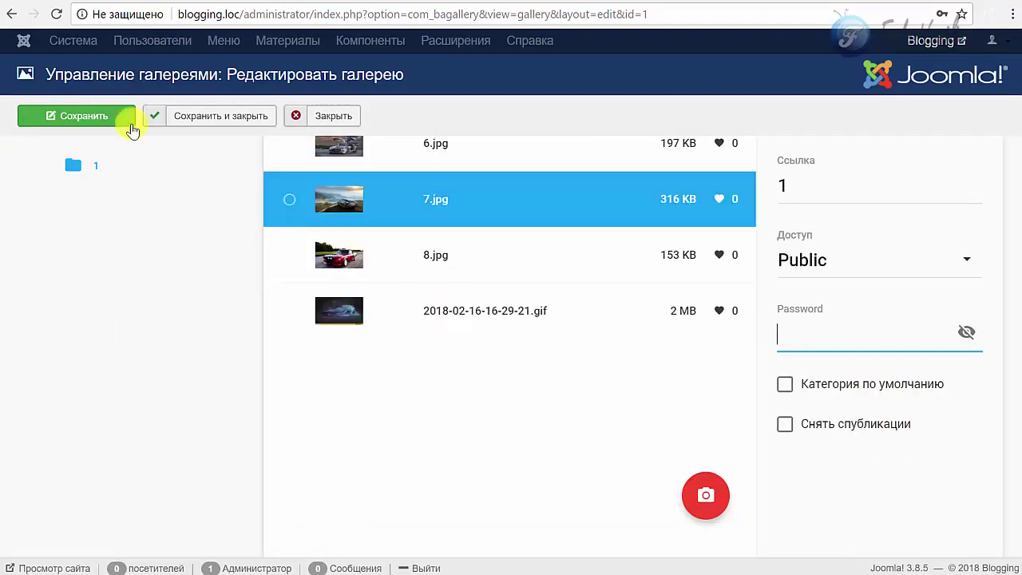
{"action": "left_click", "coordinate": [84, 116]}
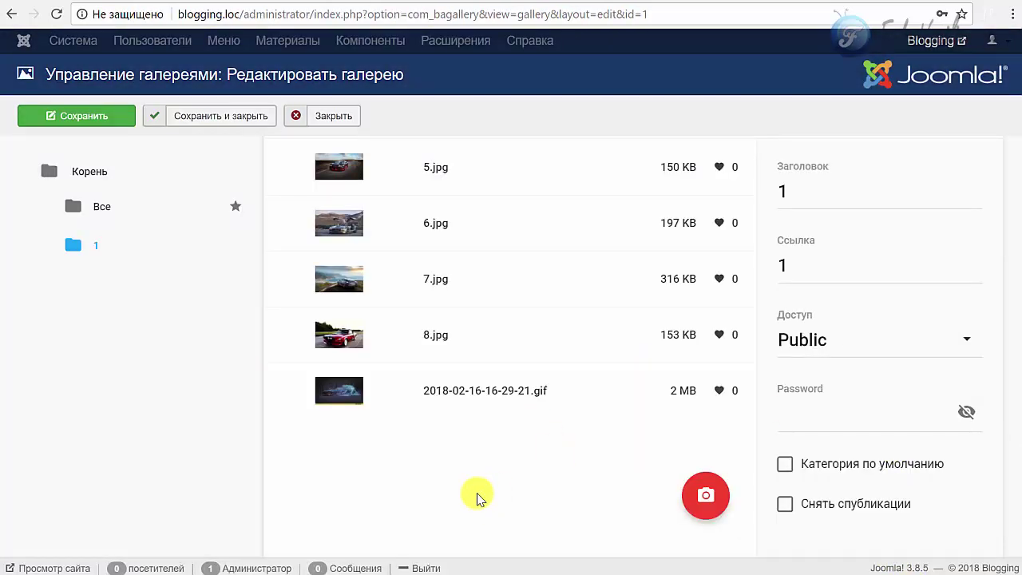
- Select the 8.jpg image in category 1
{"action": "scroll", "coordinate": [474, 486], "scroll_direction": "up", "scroll_amount": 2}
{"action": "left_click", "coordinate": [474, 486]}
{"action": "scroll", "coordinate": [471, 472], "scroll_direction": "down", "scroll_amount": 1}
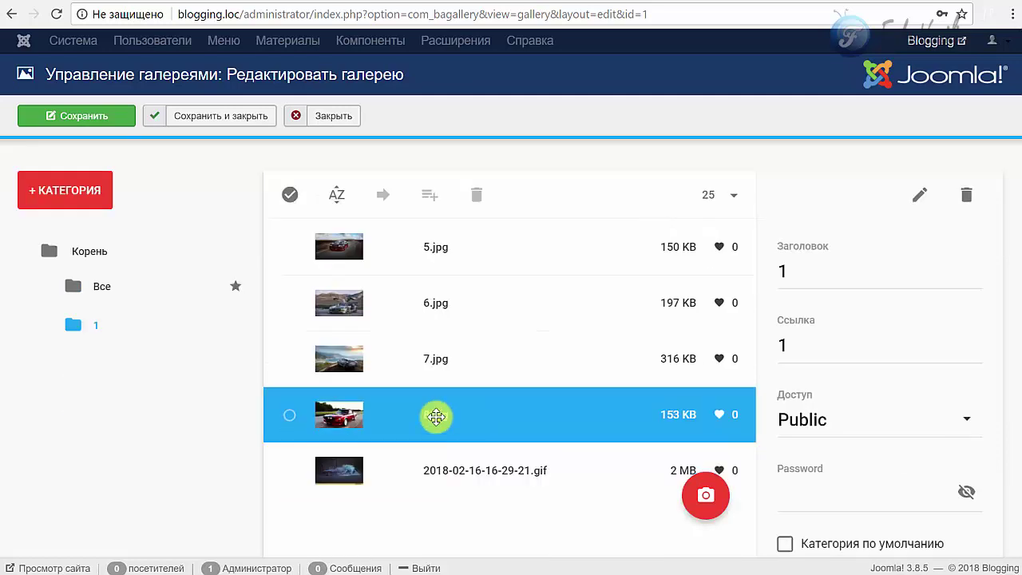
- Copy 7.jpg's file name into its title with Filename to Title
{"action": "left_click", "coordinate": [324, 382]}
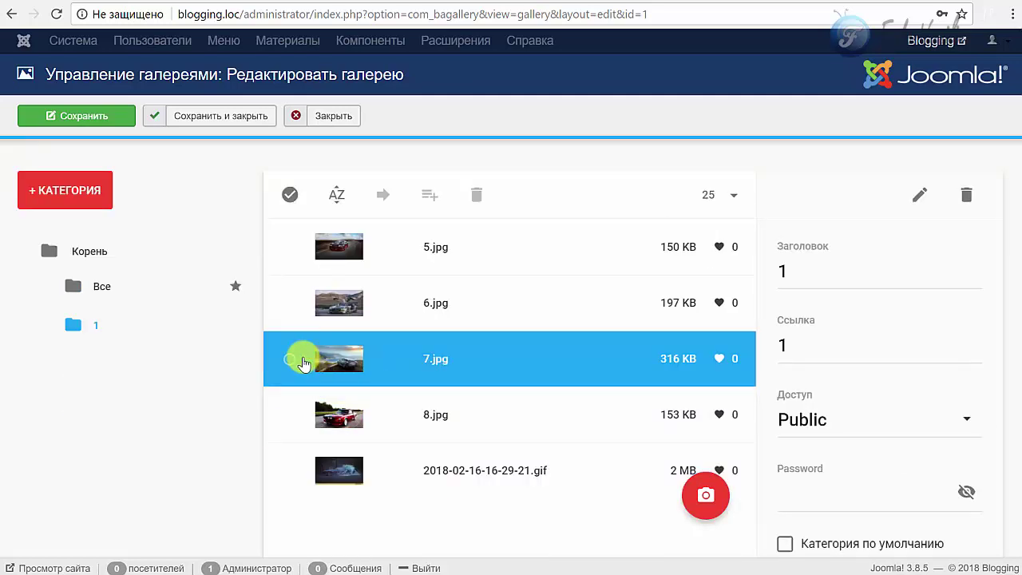
{"action": "left_click", "coordinate": [289, 361]}
{"action": "scroll", "coordinate": [769, 328], "scroll_direction": "down", "scroll_amount": 2}
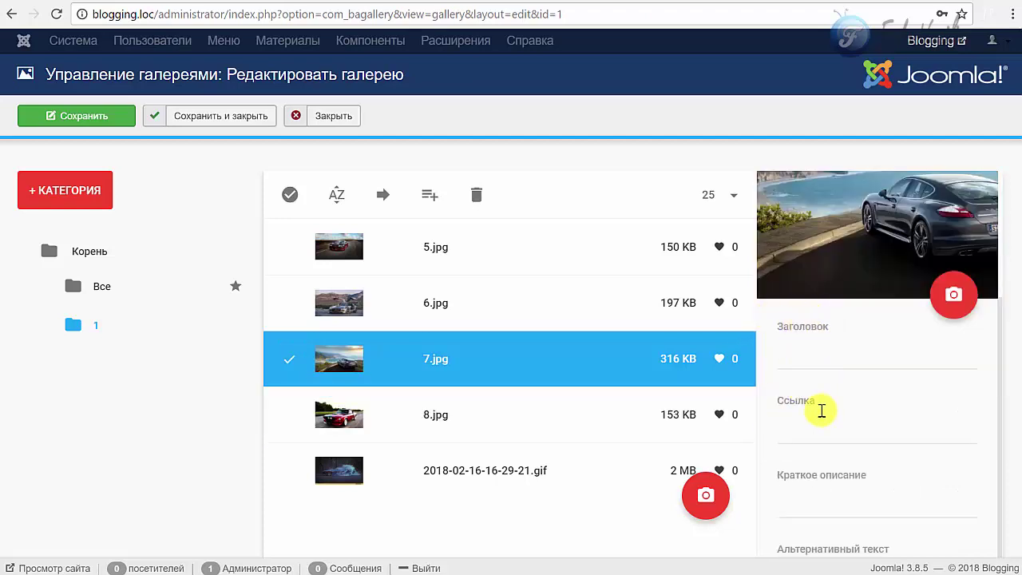
{"action": "scroll", "coordinate": [821, 410], "scroll_direction": "down", "scroll_amount": 2}
{"action": "scroll", "coordinate": [814, 414], "scroll_direction": "up", "scroll_amount": 1}
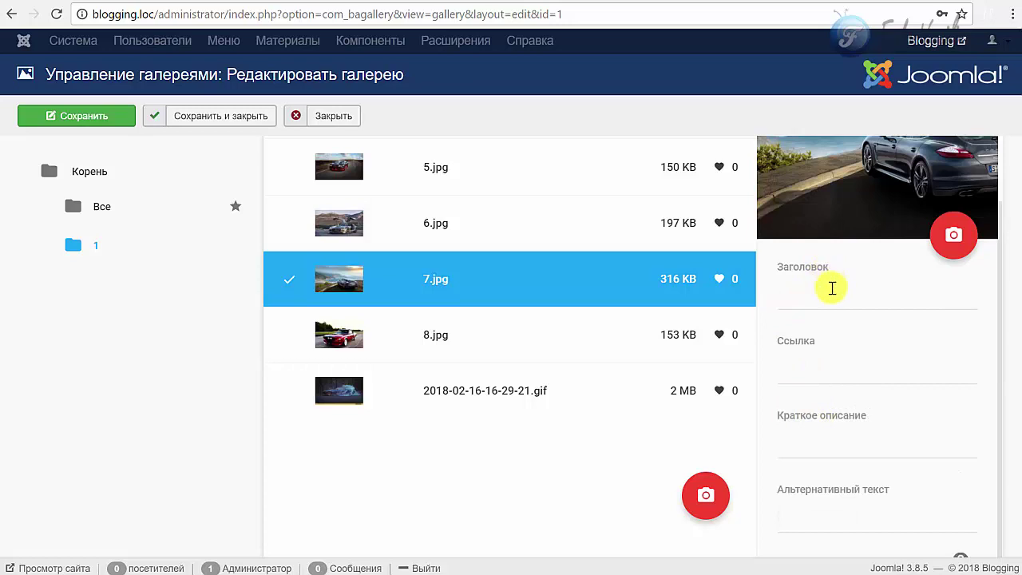
{"action": "scroll", "coordinate": [830, 360], "scroll_direction": "up", "scroll_amount": 3}
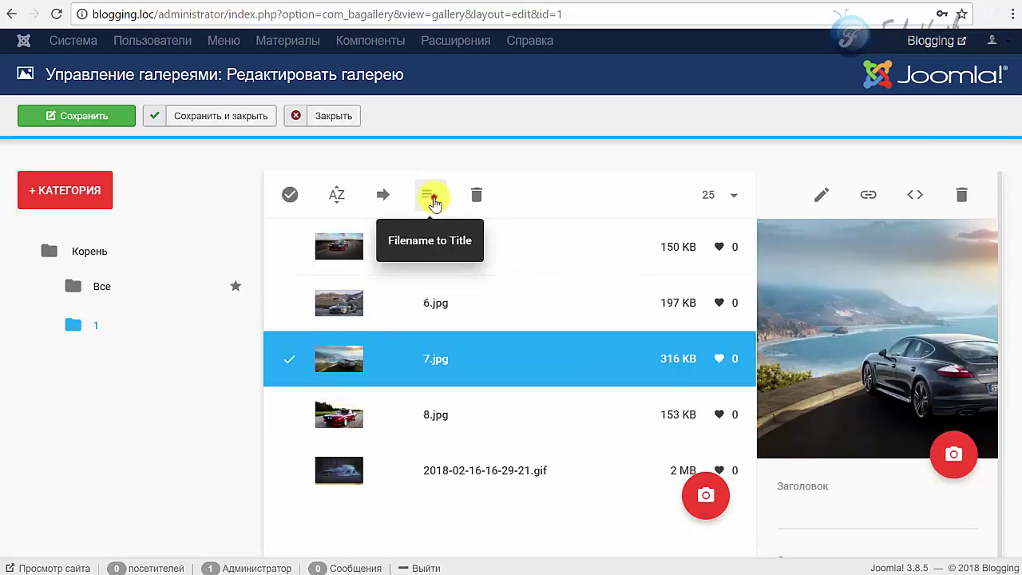
{"action": "left_click", "coordinate": [431, 202]}
- Apply Filename to Title to all categories from Корень, then reopen category 1
{"action": "scroll", "coordinate": [575, 271], "scroll_direction": "down", "scroll_amount": 2}
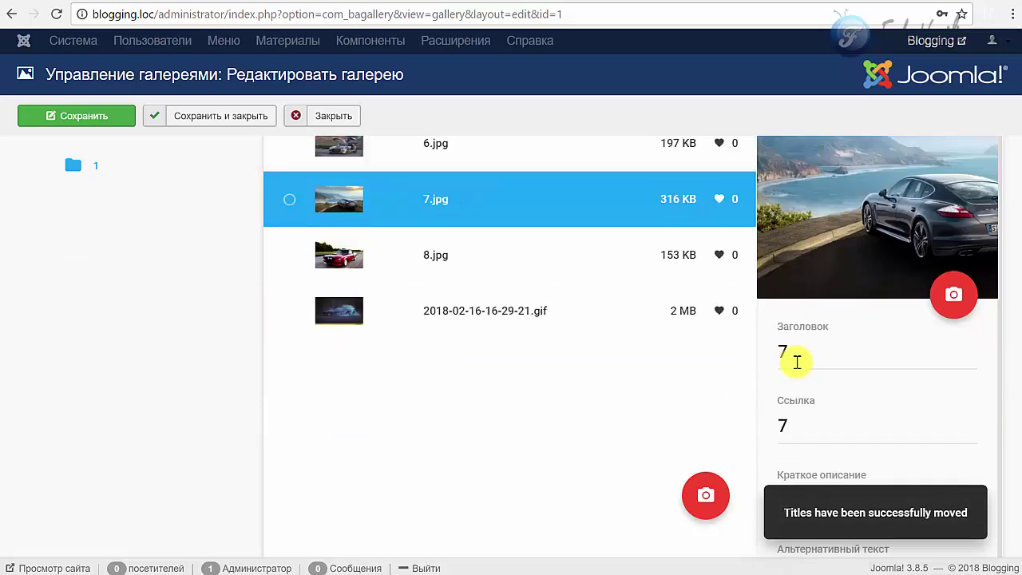
{"action": "scroll", "coordinate": [795, 362], "scroll_direction": "down", "scroll_amount": 2}
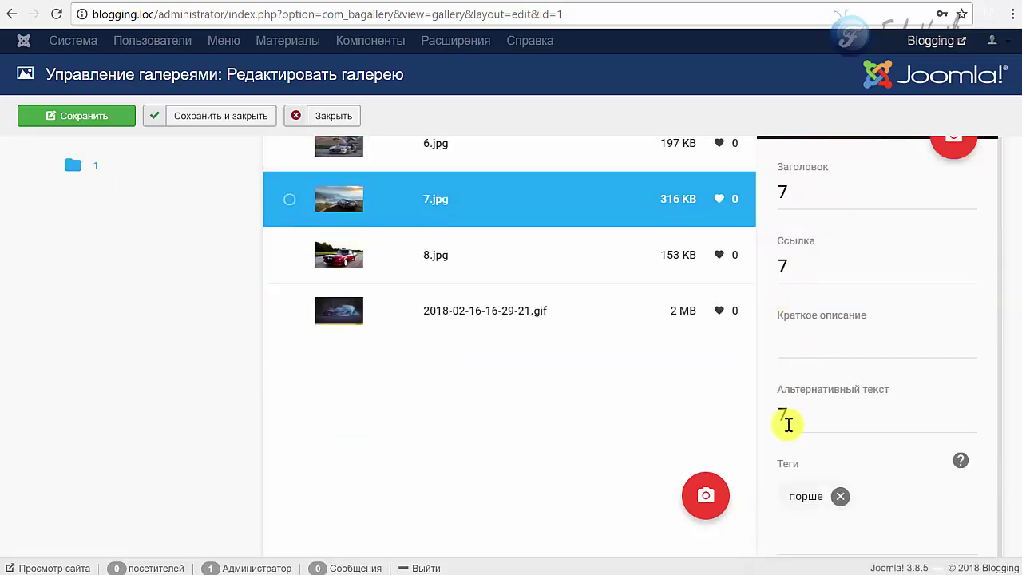
{"action": "scroll", "coordinate": [787, 429], "scroll_direction": "up", "scroll_amount": 1}
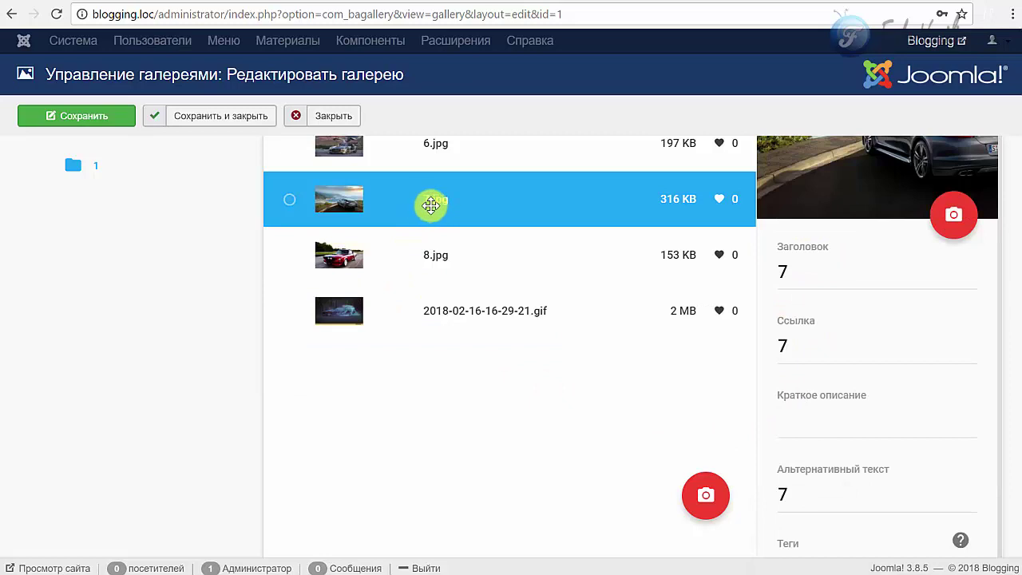
{"action": "scroll", "coordinate": [459, 279], "scroll_direction": "up", "scroll_amount": 2}
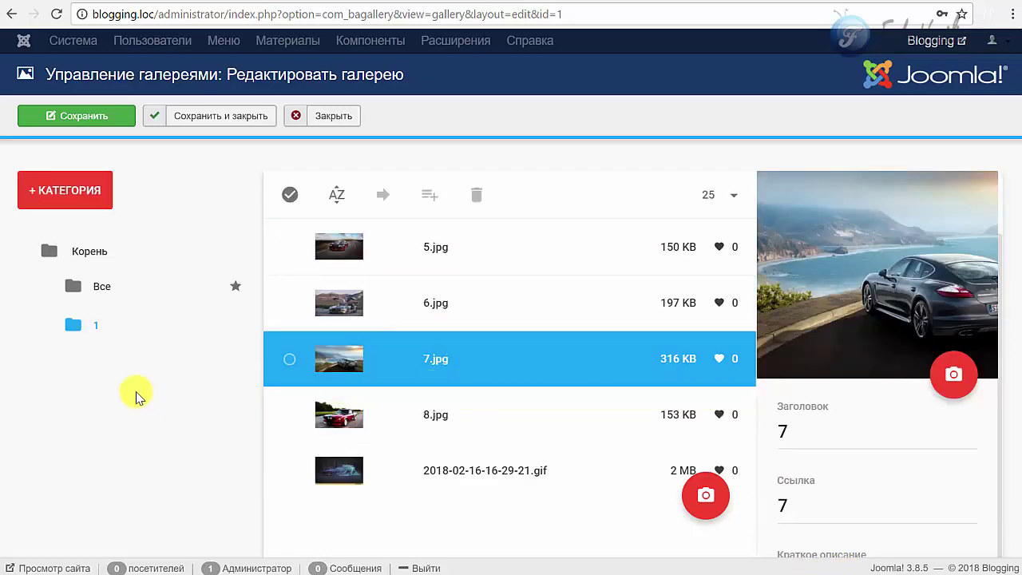
{"action": "left_click", "coordinate": [86, 253]}
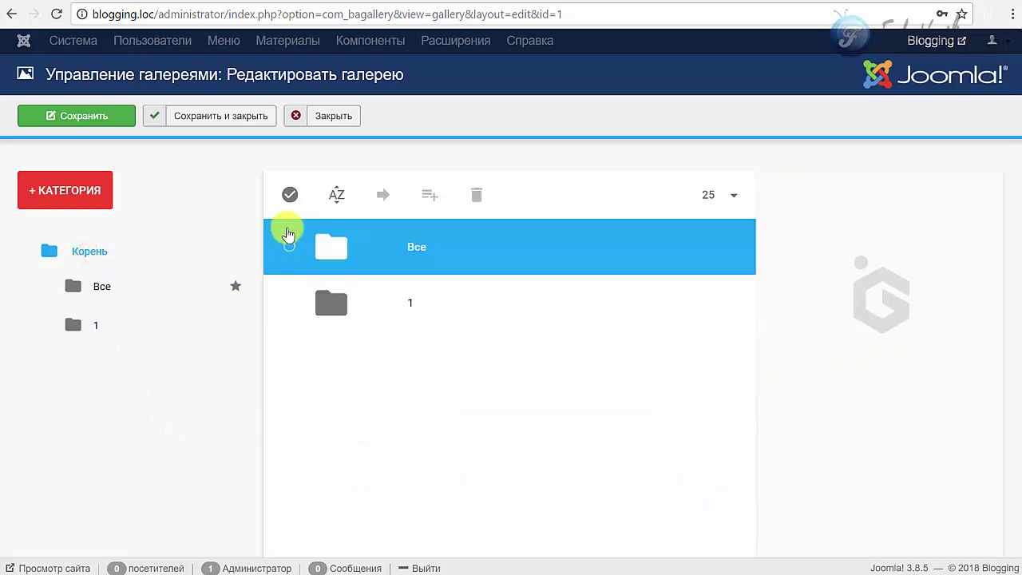
{"action": "left_click", "coordinate": [294, 195]}
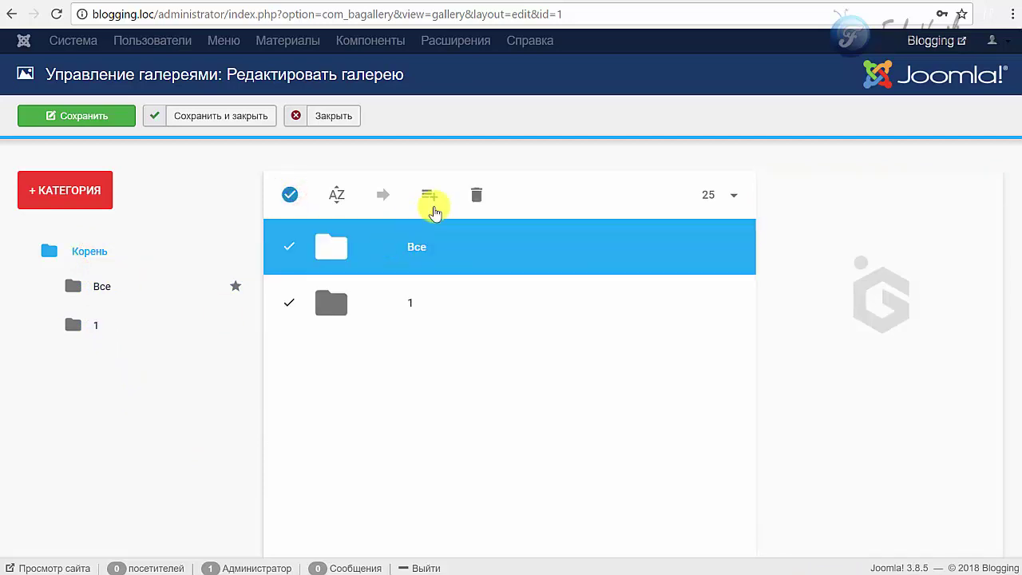
{"action": "left_click", "coordinate": [432, 198]}
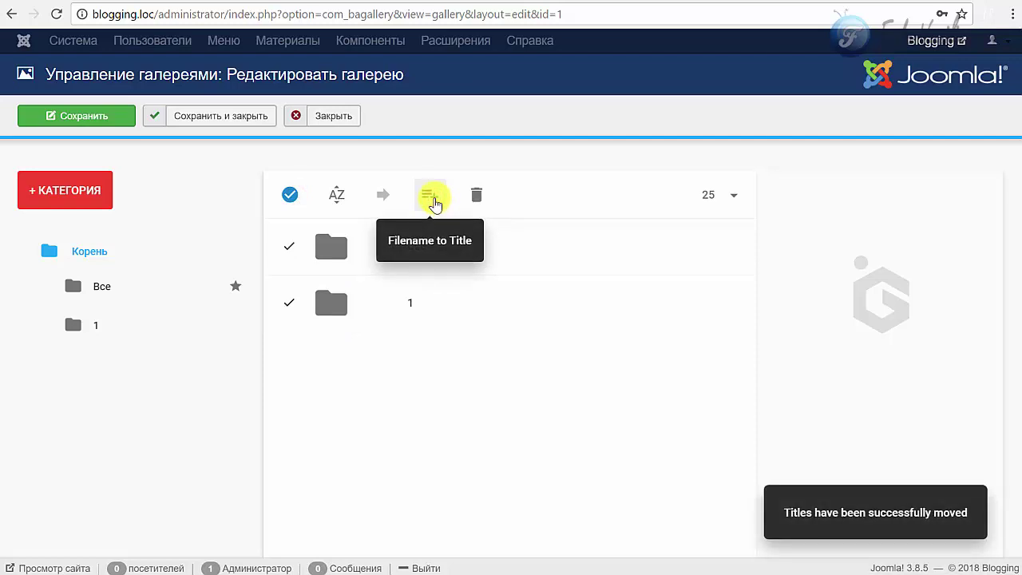
{"action": "left_click", "coordinate": [314, 307]}
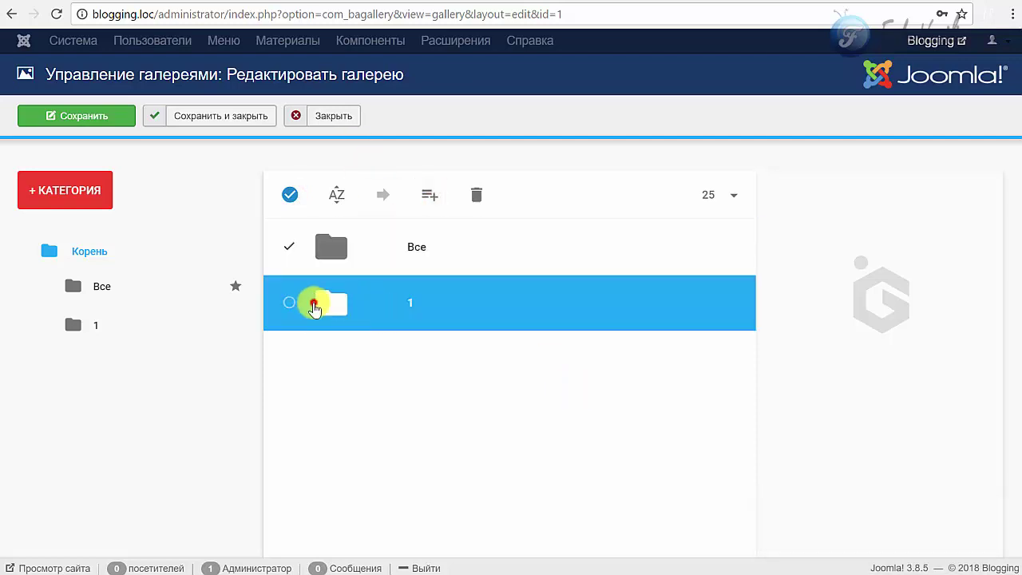
{"action": "double_click", "coordinate": [318, 318]}
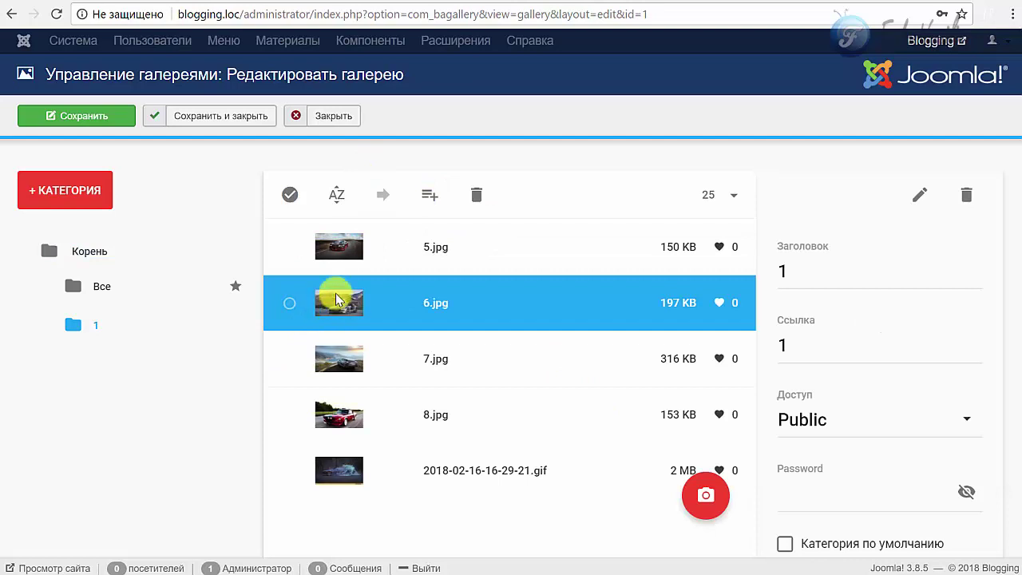
- Check only 8.jpg in category 1 and open its Вставить ссылку link dialog
{"action": "left_click", "coordinate": [343, 246]}
{"action": "scroll", "coordinate": [313, 266], "scroll_direction": "down", "scroll_amount": 2}
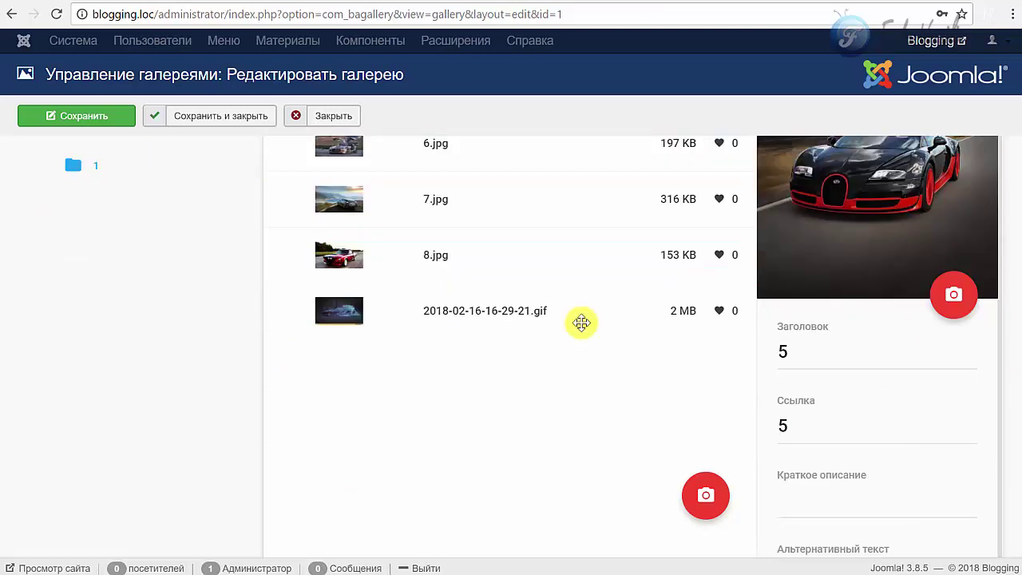
{"action": "left_click", "coordinate": [364, 239]}
{"action": "left_click", "coordinate": [358, 199]}
{"action": "left_click", "coordinate": [361, 262], "text": "shift"}
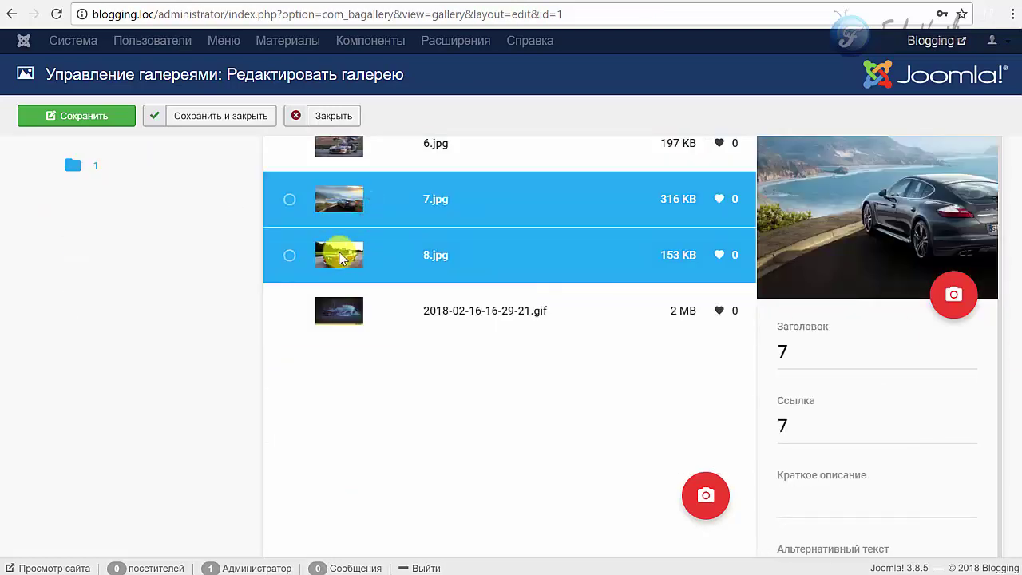
{"action": "left_click", "coordinate": [336, 249]}
{"action": "scroll", "coordinate": [851, 365], "scroll_direction": "down", "scroll_amount": 2}
{"action": "scroll", "coordinate": [787, 315], "scroll_direction": "up", "scroll_amount": 3}
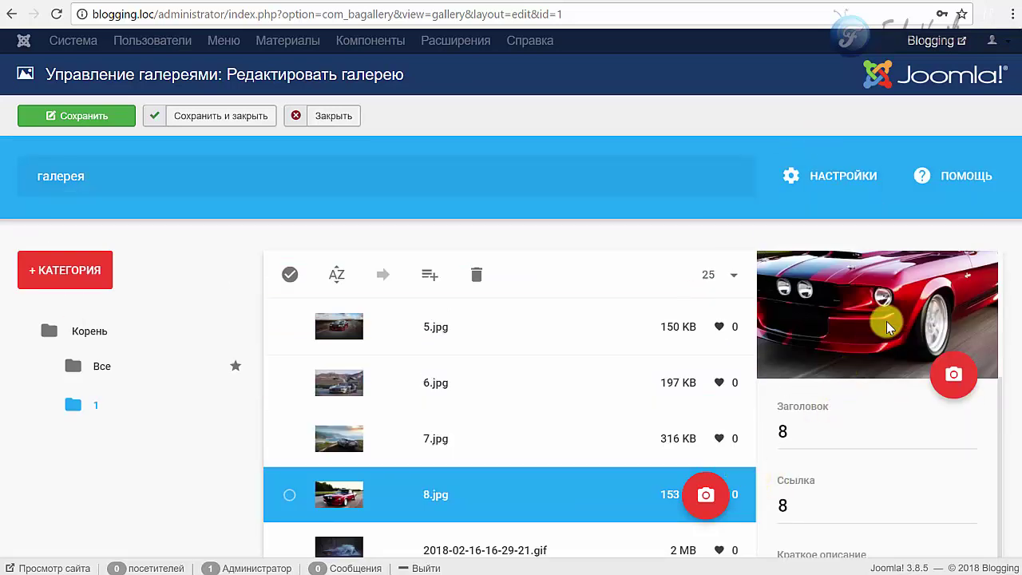
{"action": "scroll", "coordinate": [886, 320], "scroll_direction": "down", "scroll_amount": 1}
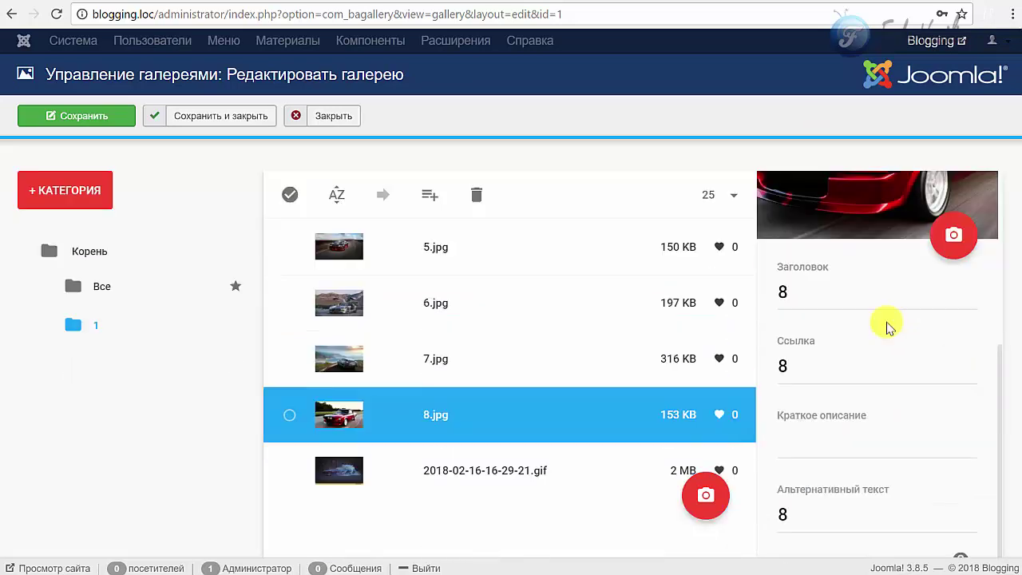
{"action": "left_click", "coordinate": [292, 429]}
{"action": "scroll", "coordinate": [870, 284], "scroll_direction": "up", "scroll_amount": 1}
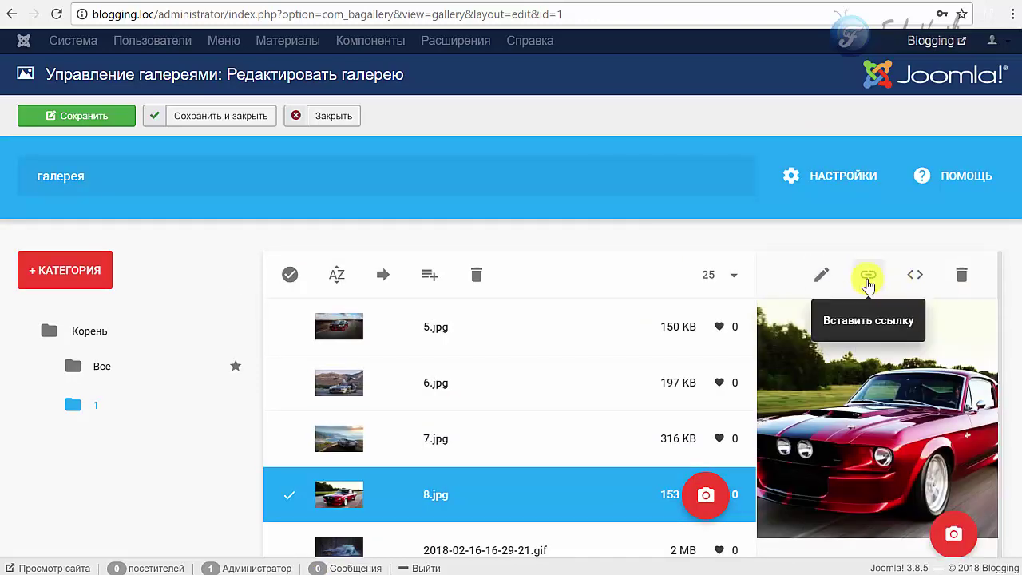
{"action": "left_click", "coordinate": [868, 278]}
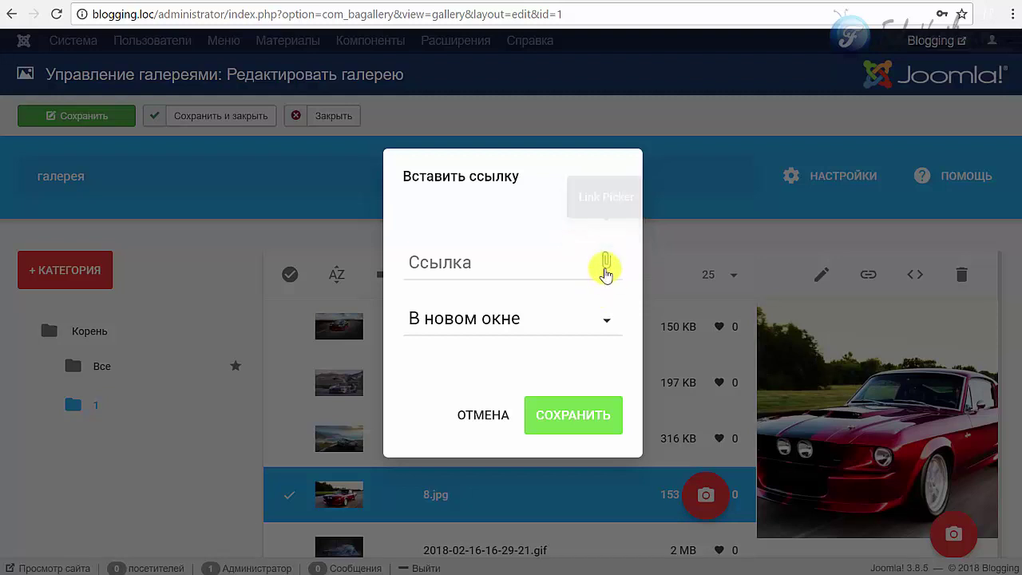
- Pick Gridbox › Sidebar Left in the Link Picker and save with В новом окне kept
{"action": "left_click", "coordinate": [604, 266]}
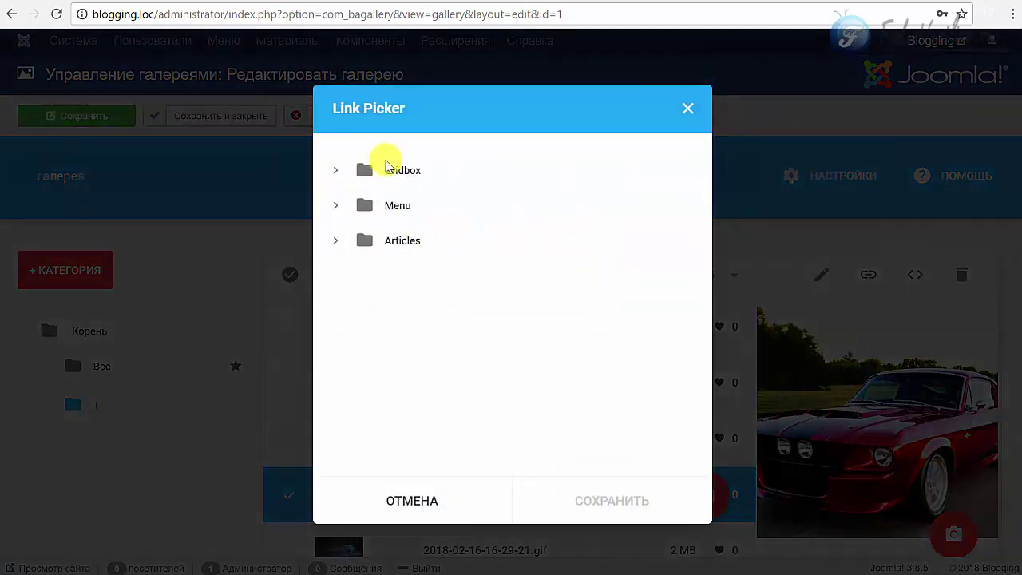
{"action": "left_click", "coordinate": [338, 171]}
{"action": "left_click", "coordinate": [341, 174]}
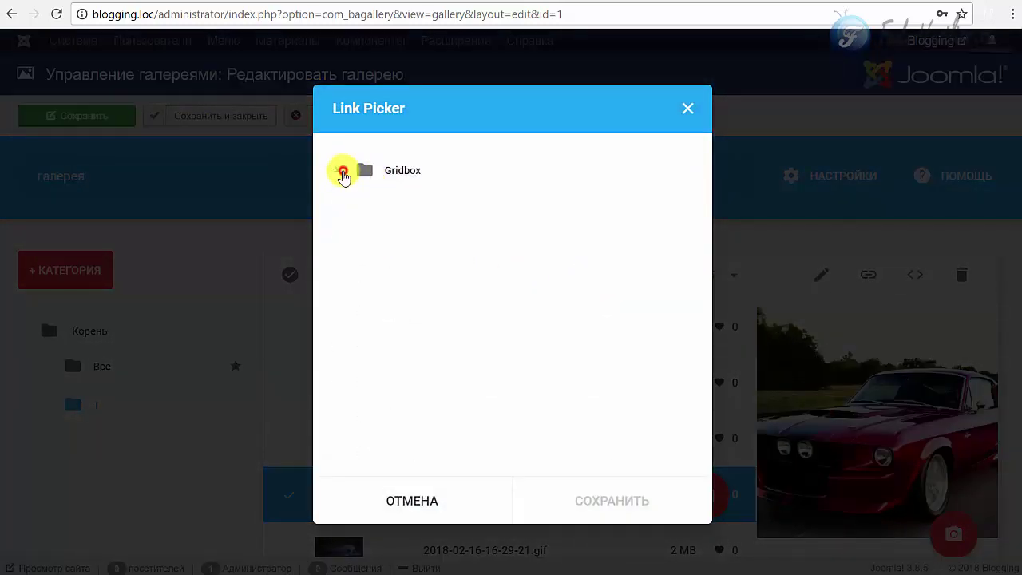
{"action": "left_click", "coordinate": [341, 207]}
{"action": "left_click", "coordinate": [341, 206]}
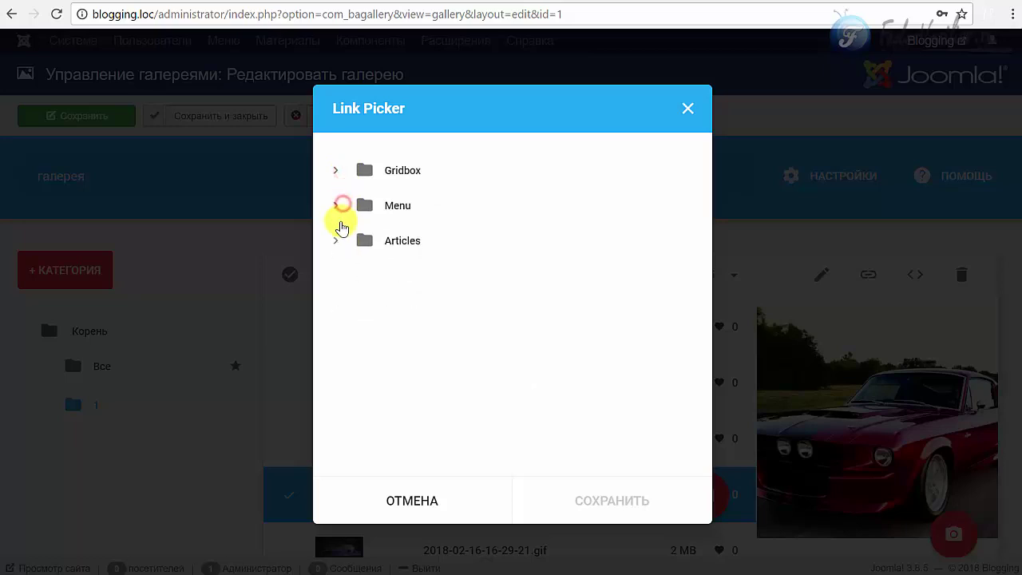
{"action": "left_click", "coordinate": [361, 174]}
{"action": "scroll", "coordinate": [445, 342], "scroll_direction": "down", "scroll_amount": 5}
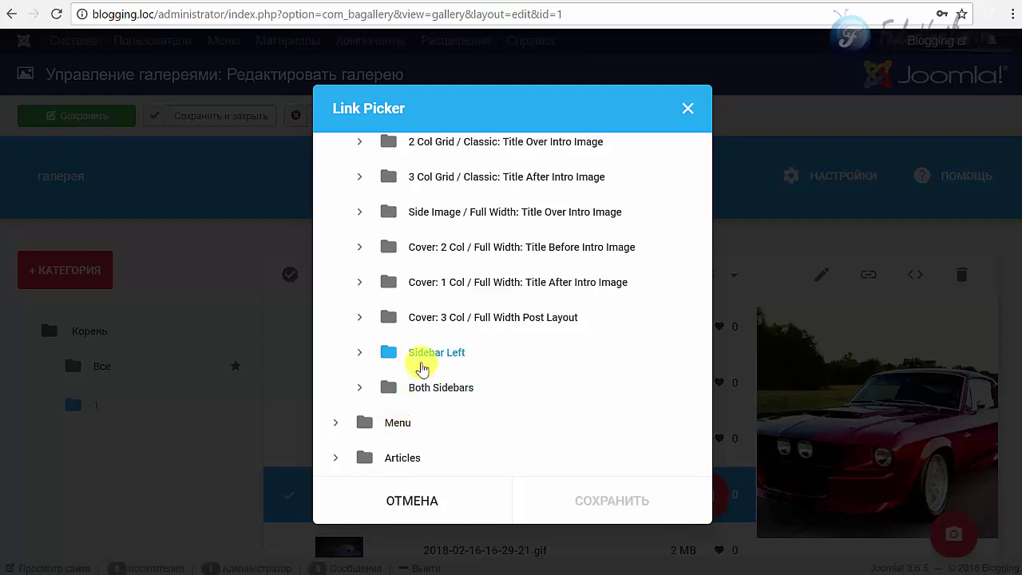
{"action": "left_click", "coordinate": [422, 367]}
{"action": "left_click", "coordinate": [563, 506]}
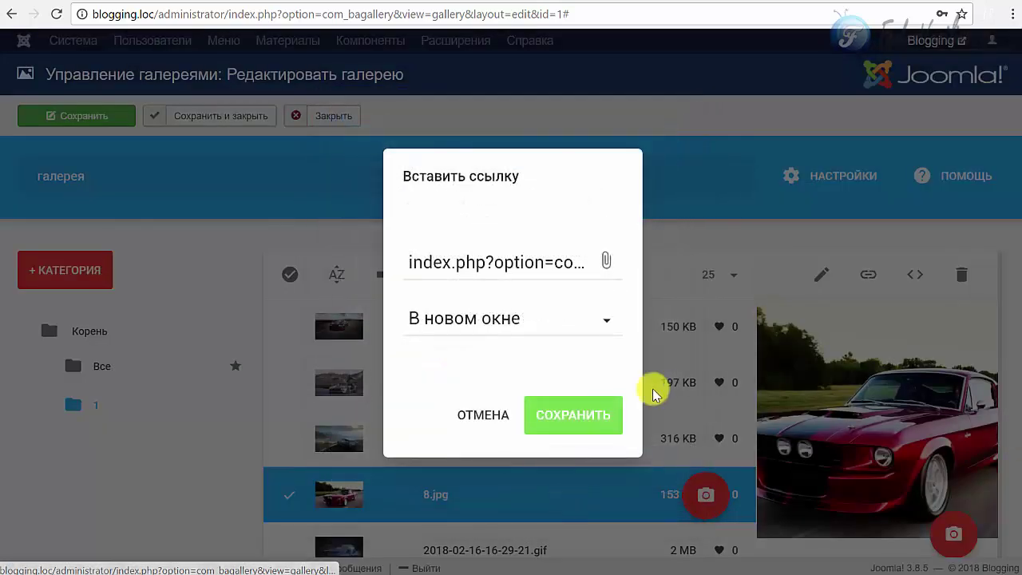
{"action": "left_click", "coordinate": [609, 413]}
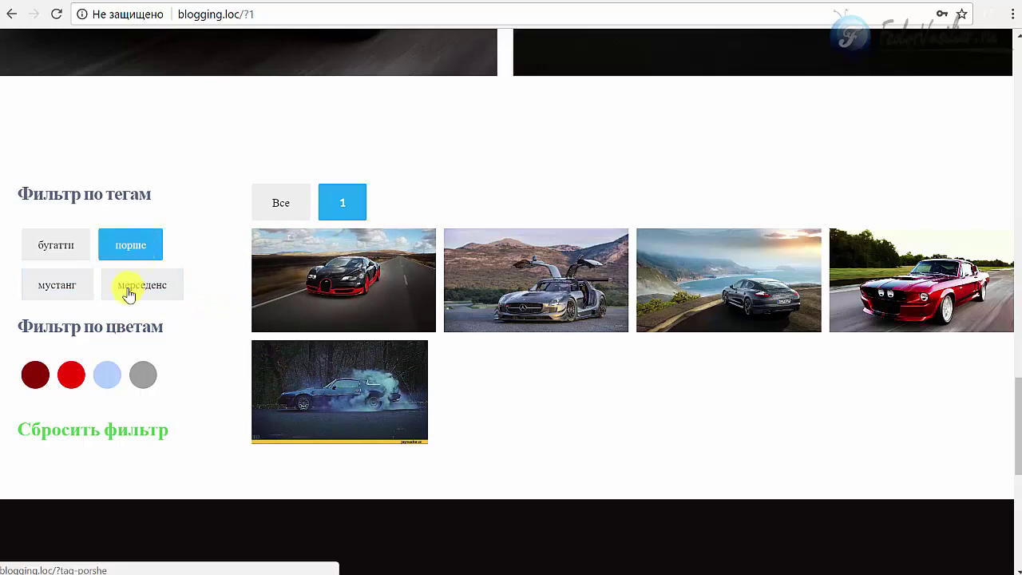
{"action": "left_click", "coordinate": [136, 247]}
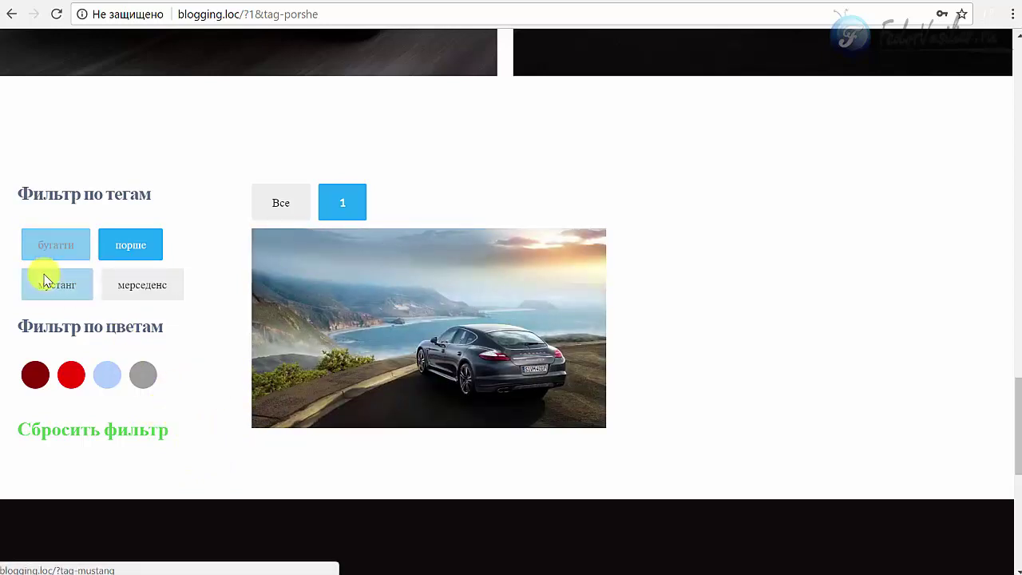
{"action": "left_click", "coordinate": [61, 247]}
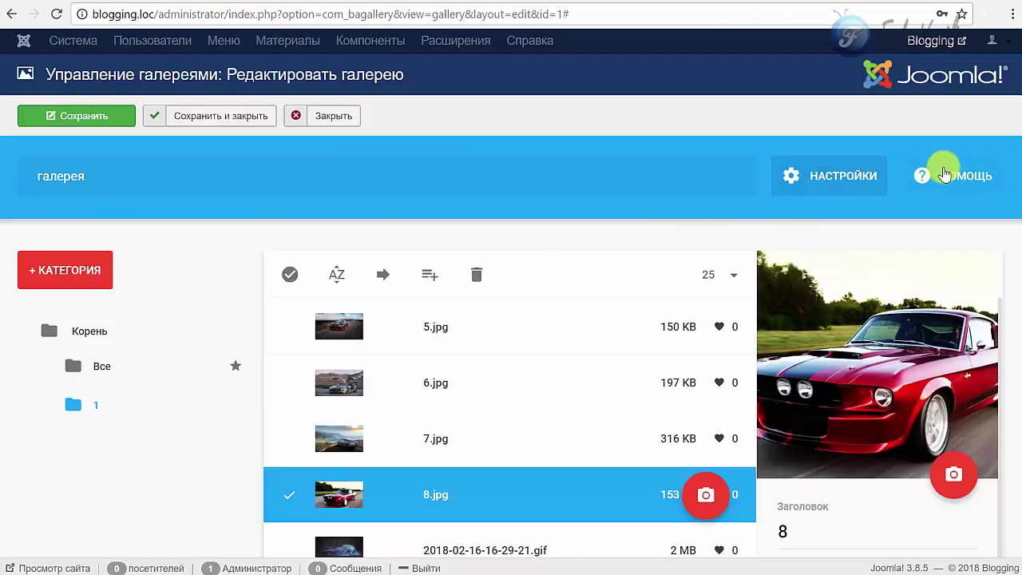
- In the gallery's Фильтр settings, switch the Теги filtering method from Exclude to Include and apply
{"action": "left_click", "coordinate": [815, 166]}
{"action": "left_click", "coordinate": [431, 121]}
{"action": "left_click", "coordinate": [562, 127]}
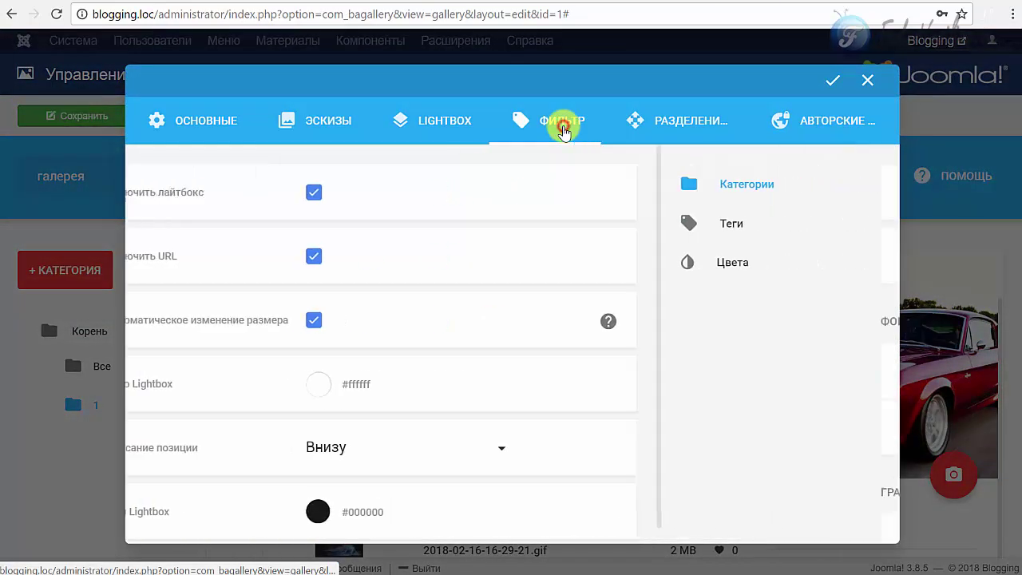
{"action": "left_click", "coordinate": [192, 226]}
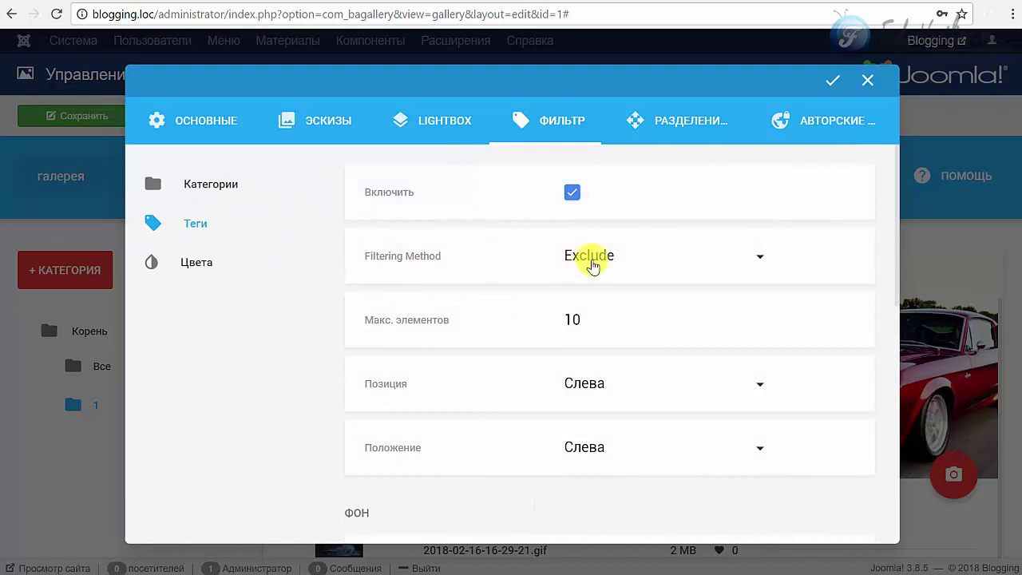
{"action": "left_click", "coordinate": [592, 265]}
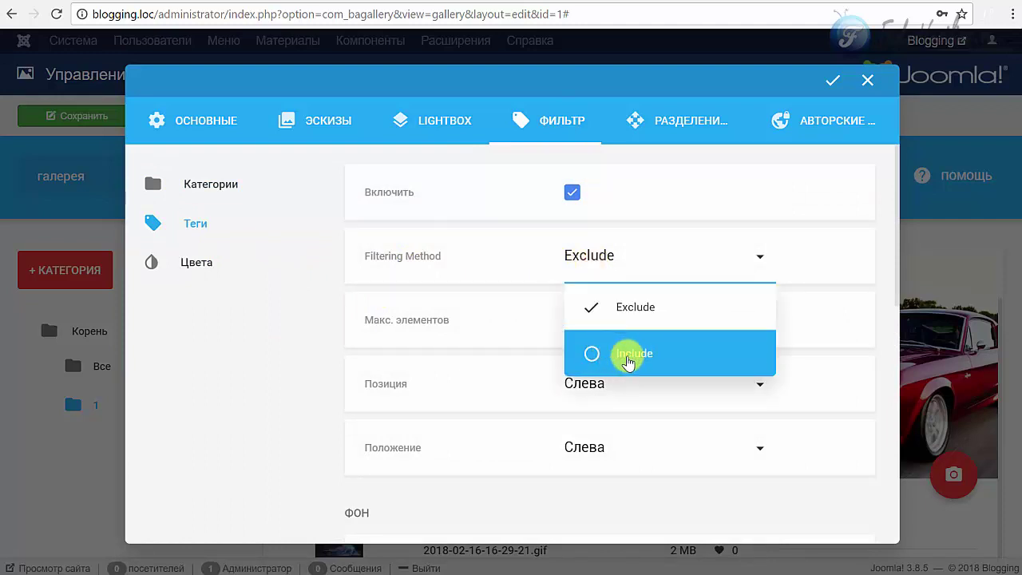
{"action": "left_click", "coordinate": [588, 359]}
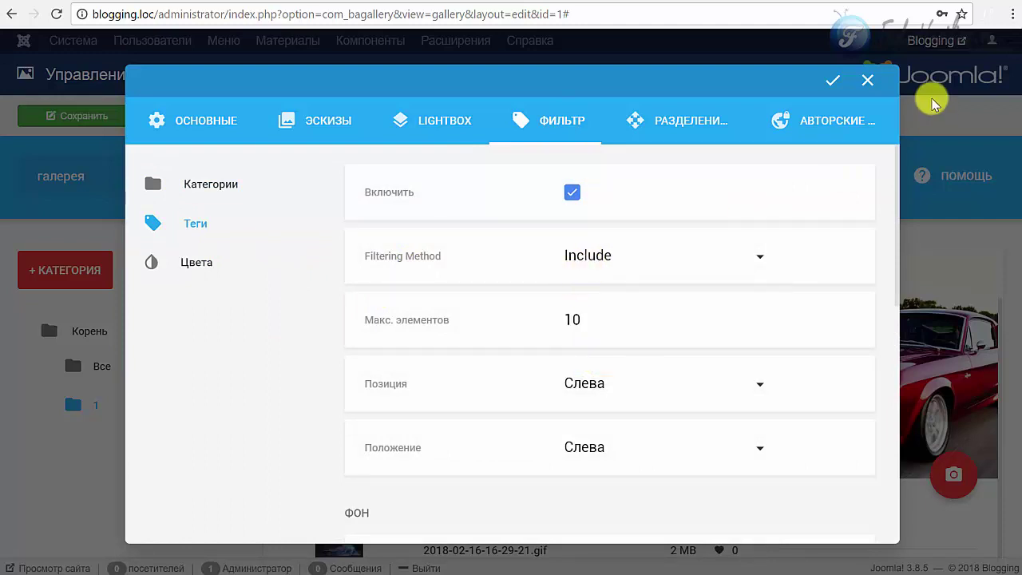
{"action": "left_click", "coordinate": [829, 90]}
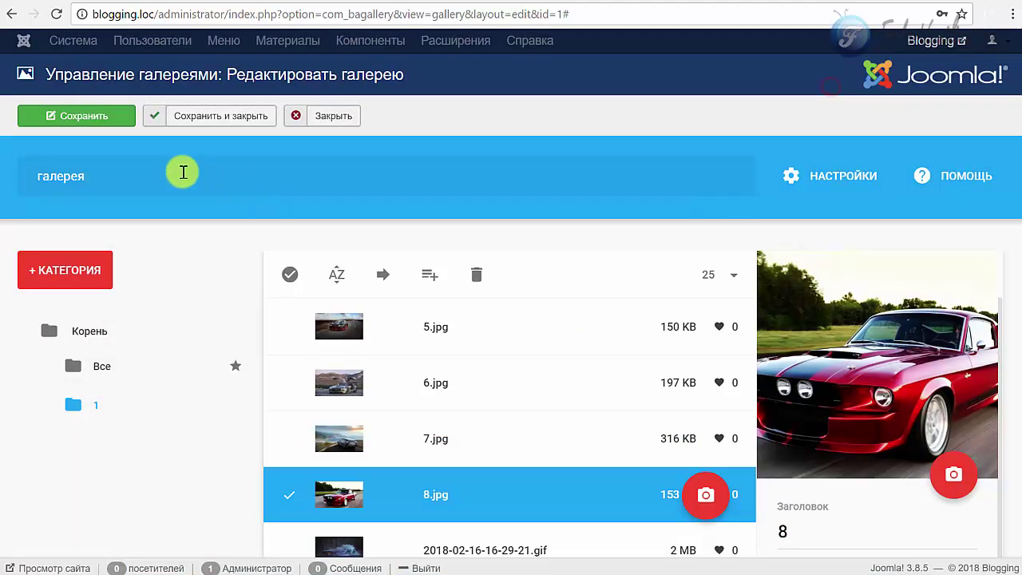
- Save the gallery and reload the front-end gallery page
{"action": "left_click", "coordinate": [111, 116]}
{"action": "left_click", "coordinate": [820, 2]}
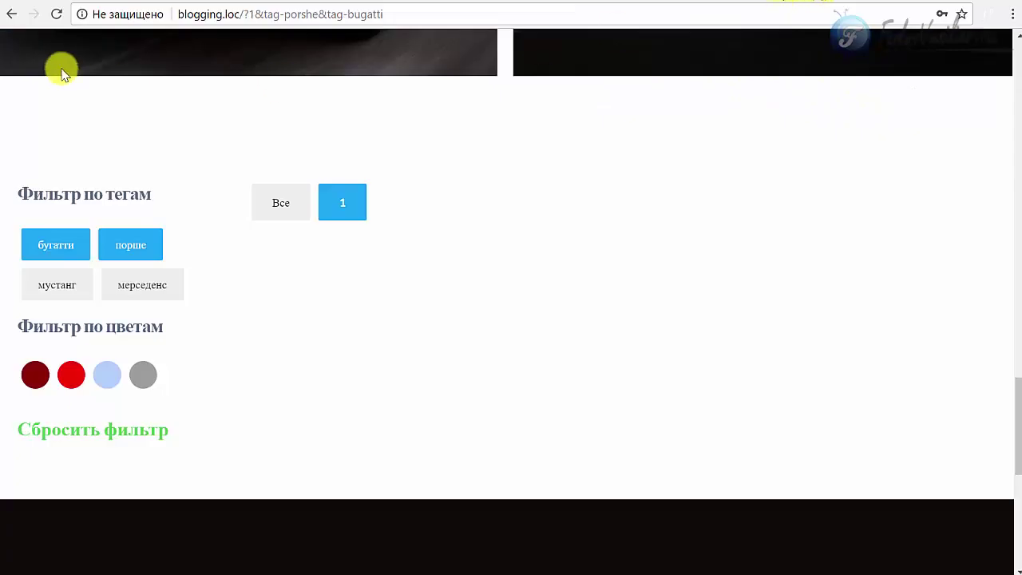
{"action": "left_click", "coordinate": [56, 14]}
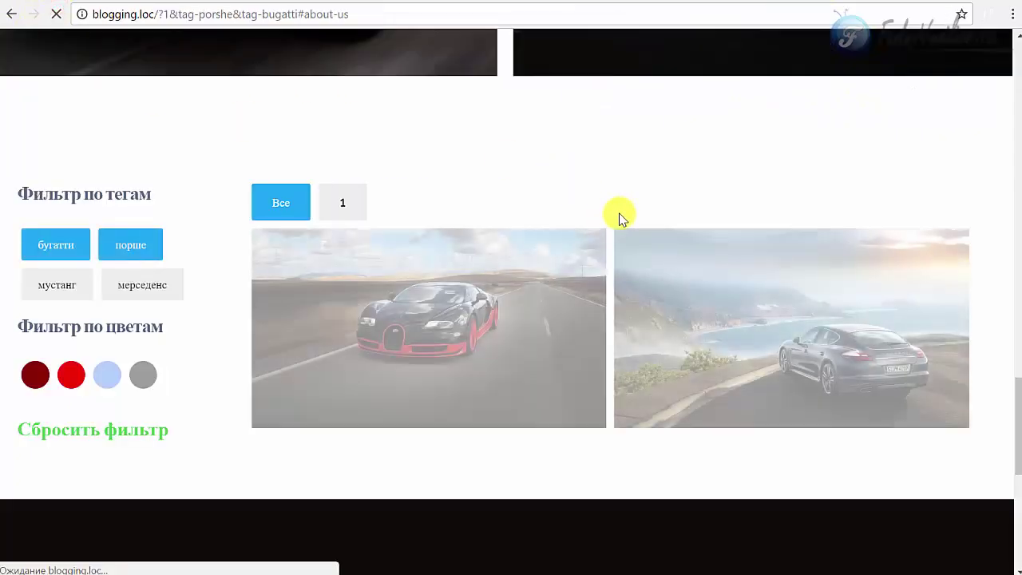
- Test the Include filter with the бугатти, мерседенс and мустанг tags, then reload to clear the filters
{"action": "left_click", "coordinate": [127, 246]}
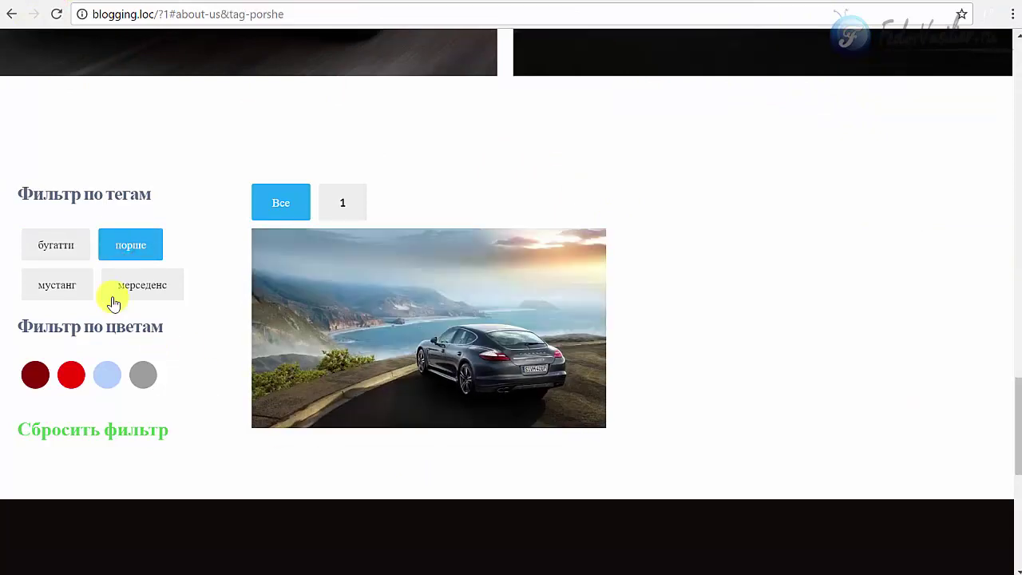
{"action": "left_click", "coordinate": [63, 254]}
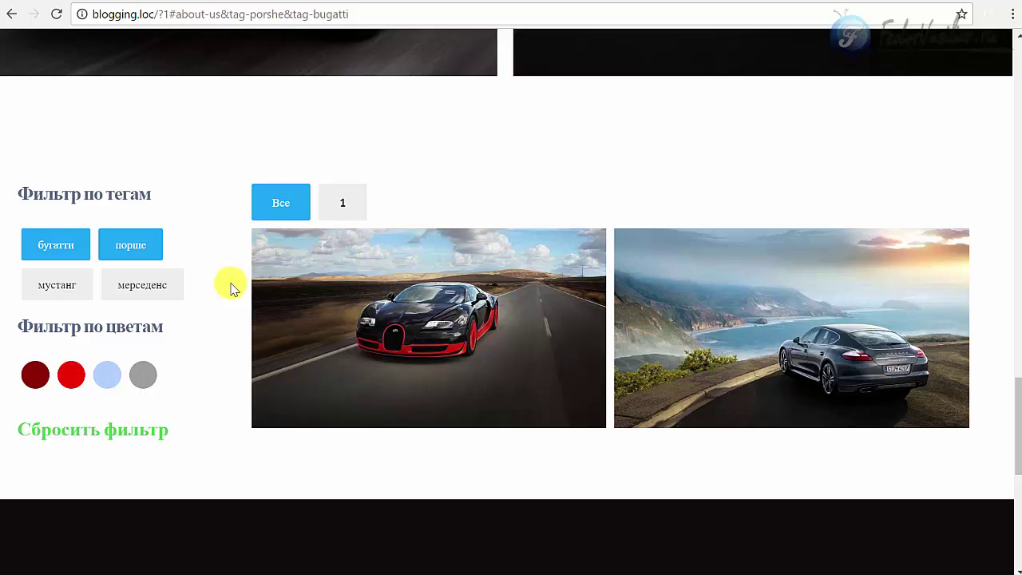
{"action": "left_click", "coordinate": [143, 286]}
{"action": "left_click", "coordinate": [70, 289]}
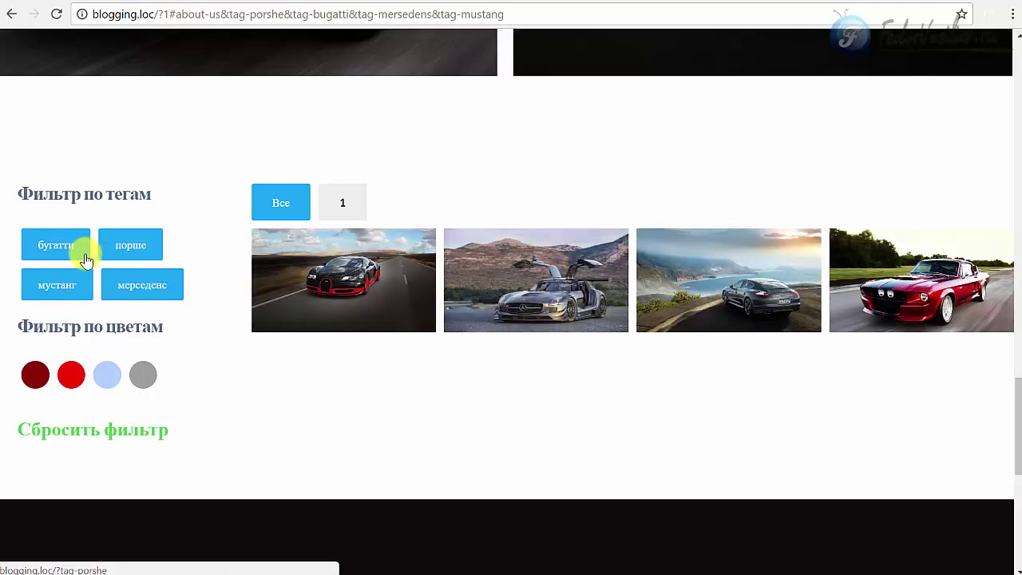
{"action": "key", "text": "F5"}
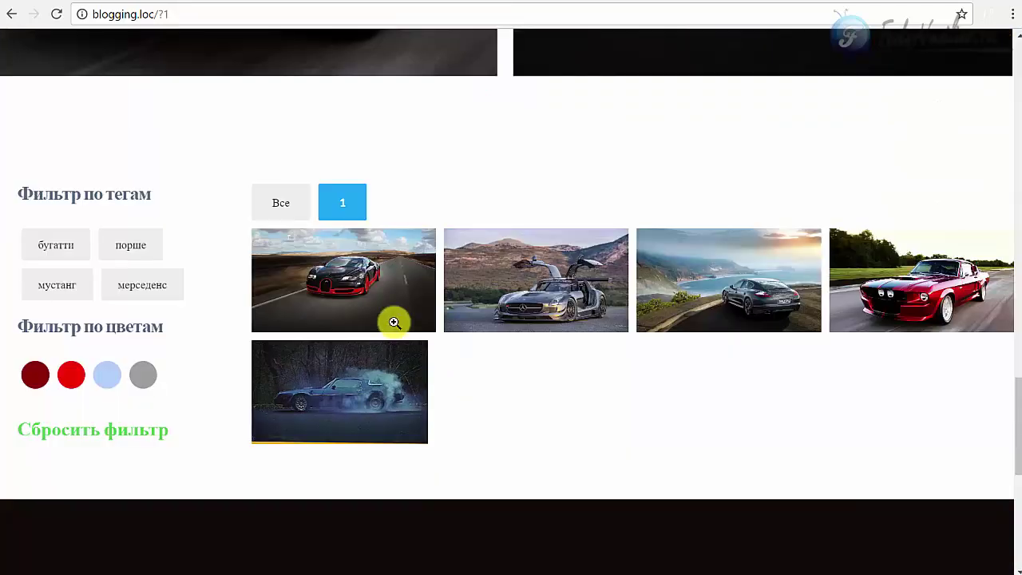
- Open the Bugatti photo in the lightbox and show its six social share icons
{"action": "left_click", "coordinate": [394, 321]}
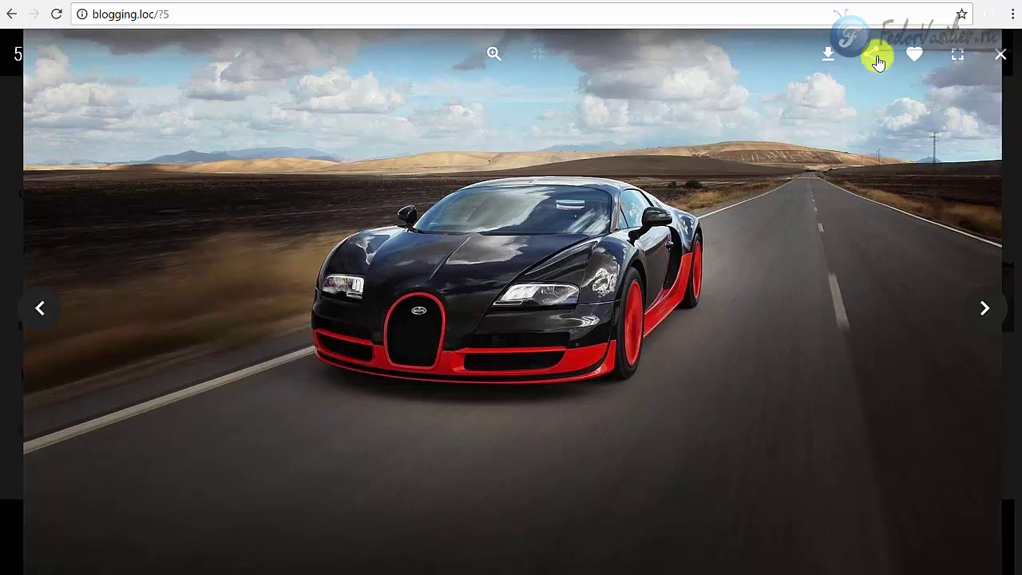
{"action": "left_click", "coordinate": [876, 58]}
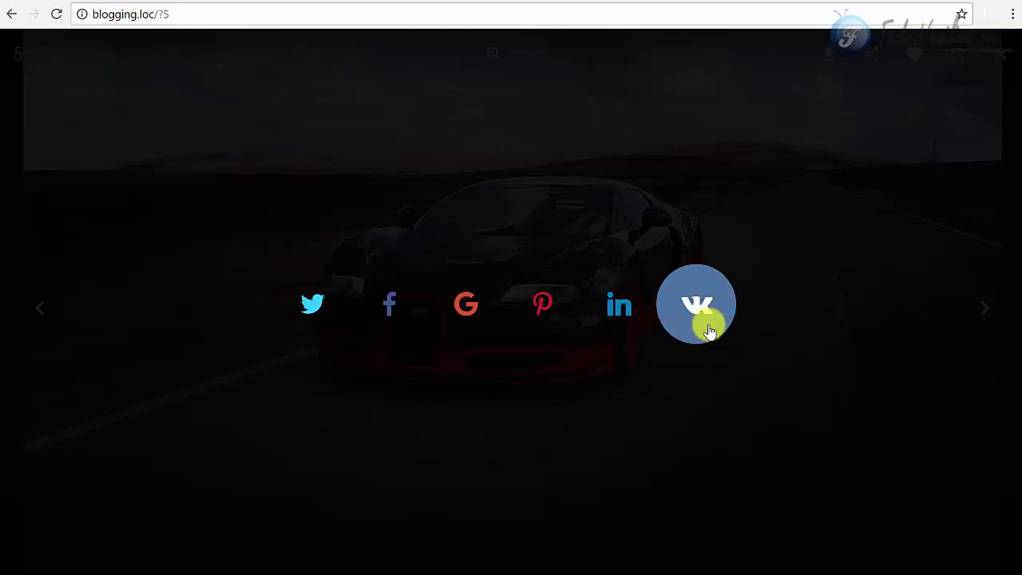
{"action": "left_click", "coordinate": [750, 2]}
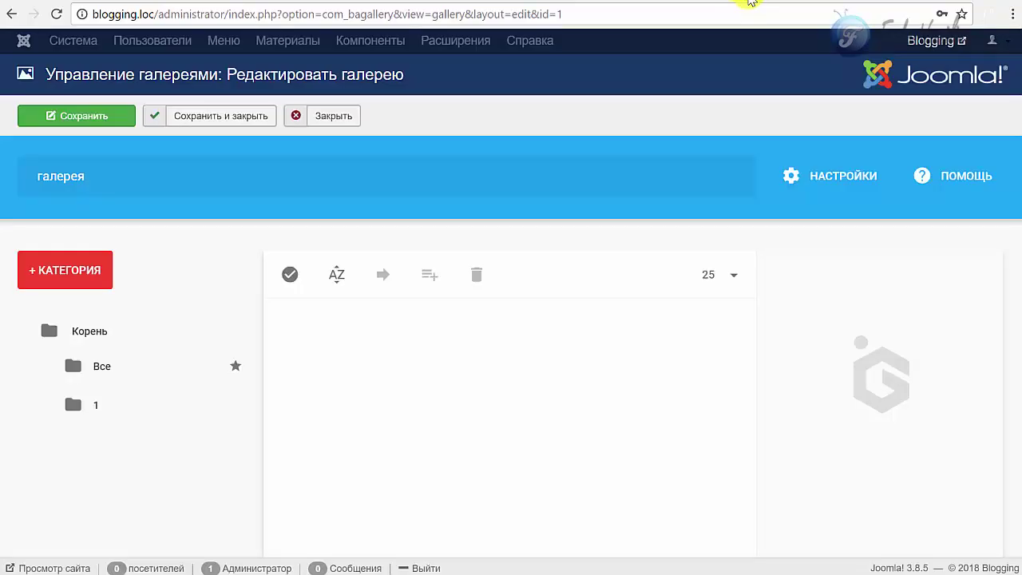
{"action": "left_click", "coordinate": [823, 2]}
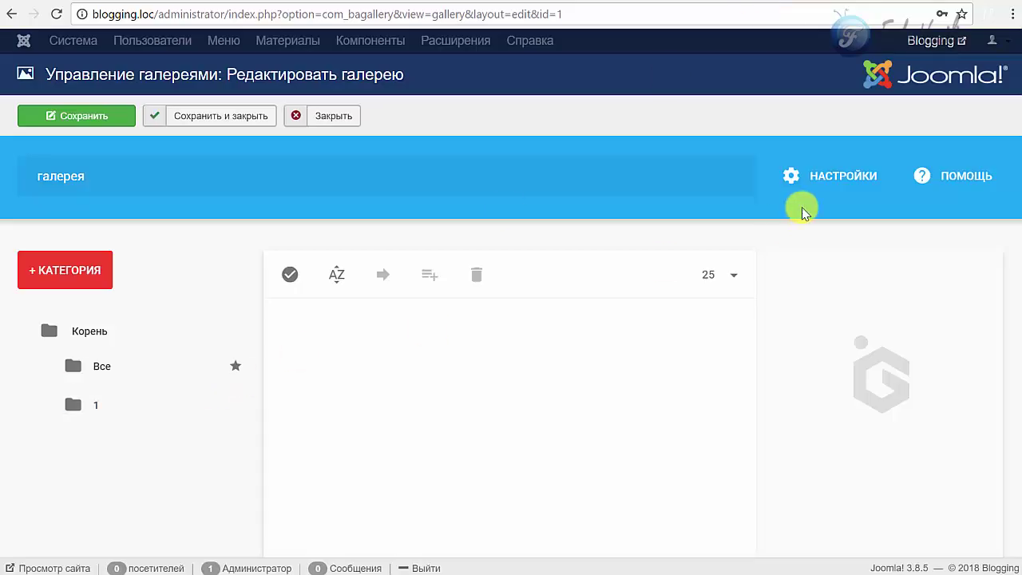
- Tick Odnoklassniki in the LIGHTBOX Заголовок share settings, apply, and save the gallery
{"action": "left_click", "coordinate": [791, 175]}
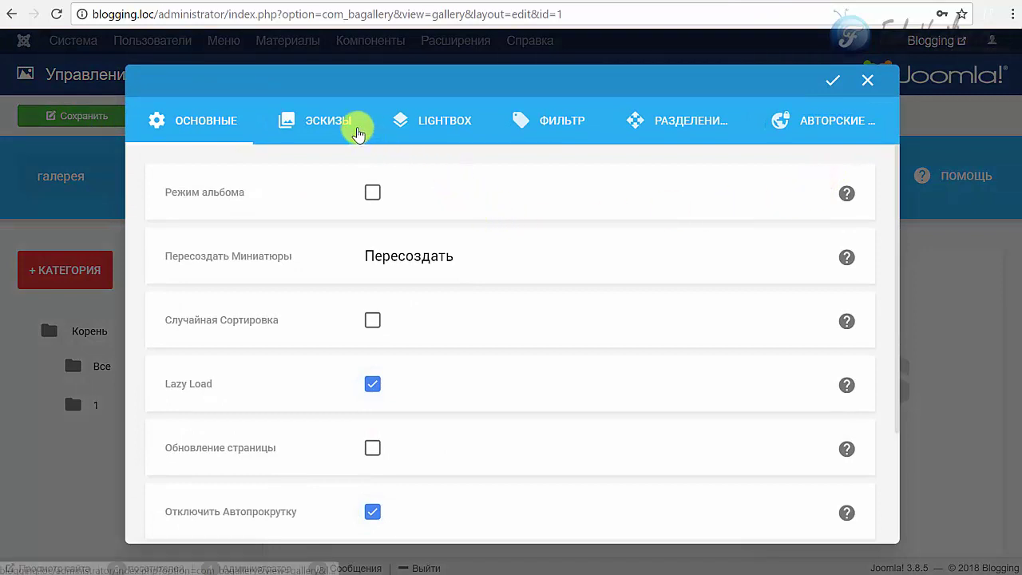
{"action": "left_click", "coordinate": [412, 124]}
{"action": "left_click", "coordinate": [227, 238]}
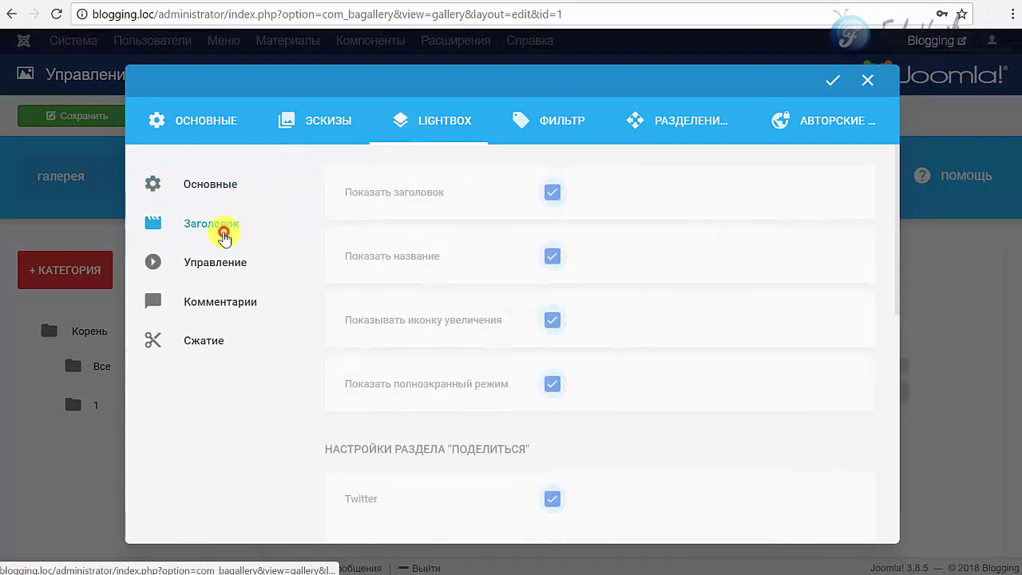
{"action": "scroll", "coordinate": [705, 288], "scroll_direction": "down", "scroll_amount": 5}
{"action": "scroll", "coordinate": [473, 319], "scroll_direction": "up", "scroll_amount": 1}
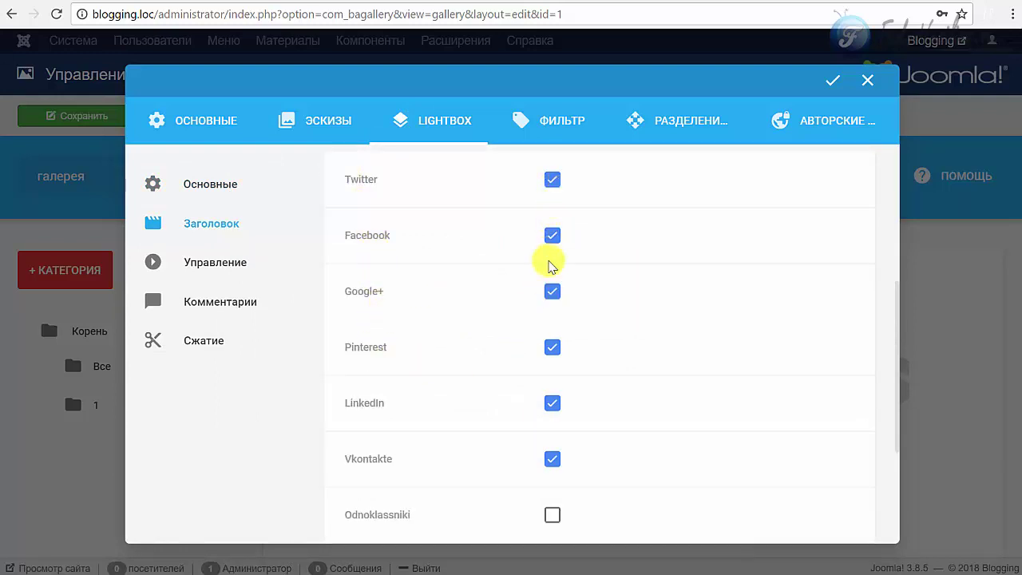
{"action": "scroll", "coordinate": [583, 274], "scroll_direction": "down", "scroll_amount": 2}
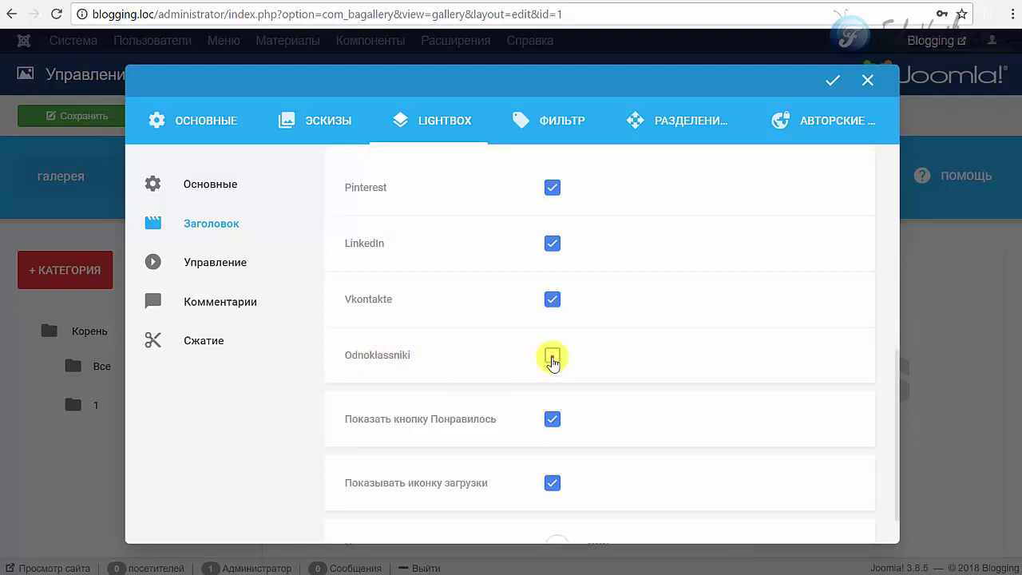
{"action": "left_click", "coordinate": [832, 82]}
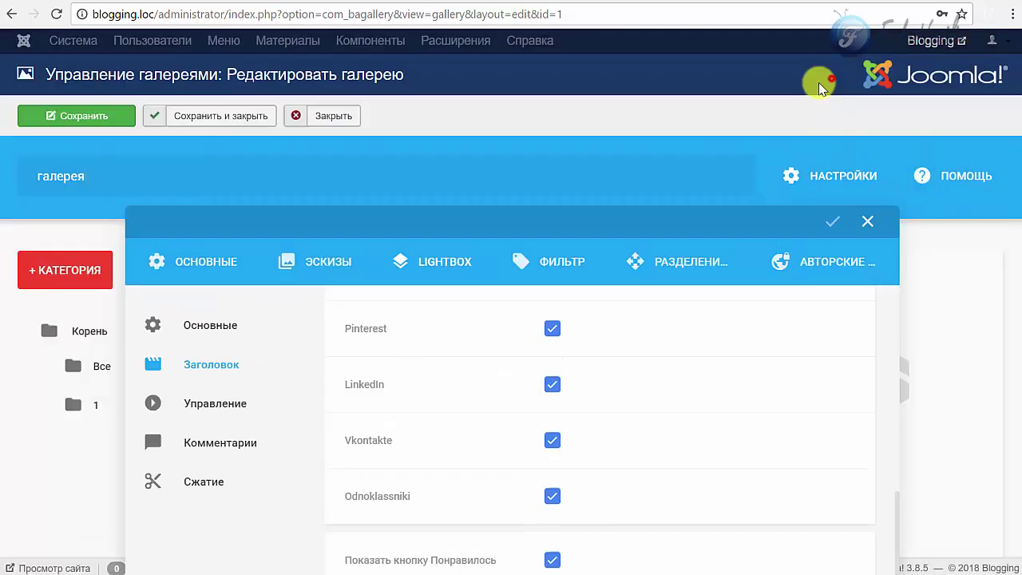
{"action": "left_click", "coordinate": [109, 116]}
{"action": "left_click", "coordinate": [822, 1]}
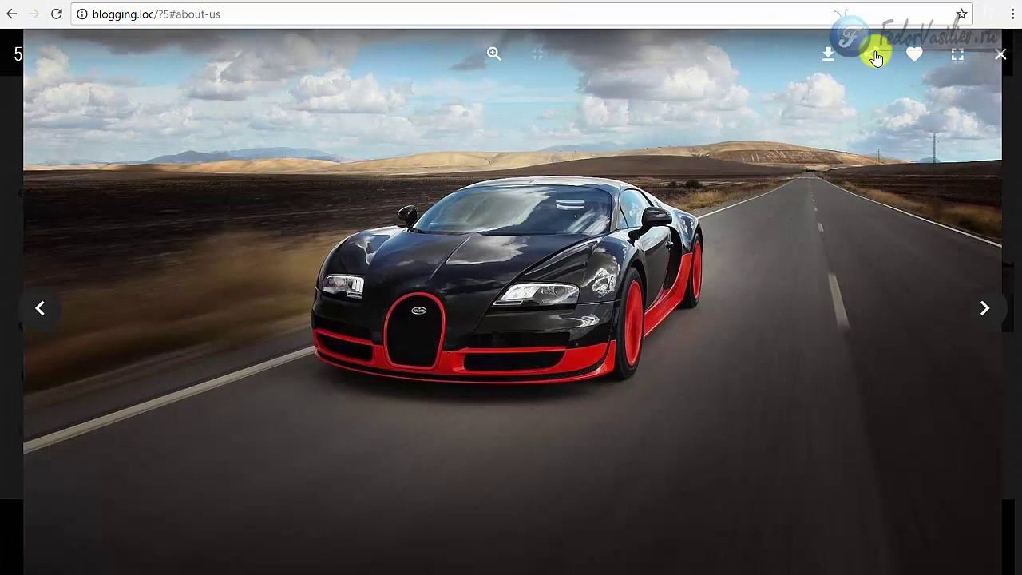
- Check that the Bugatti photo's share row now includes the Odnoklassniki button
{"action": "left_click", "coordinate": [875, 57]}
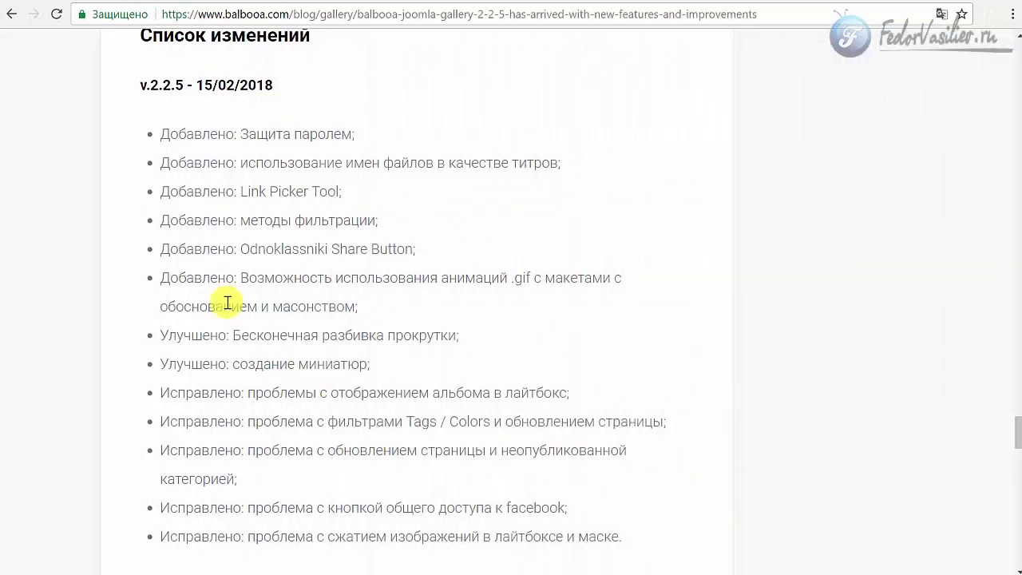
- Highlight the v2.2.5 version heading in the Balbooa changelog
{"action": "left_click_drag", "start_coordinate": [147, 93], "coordinate": [239, 90]}
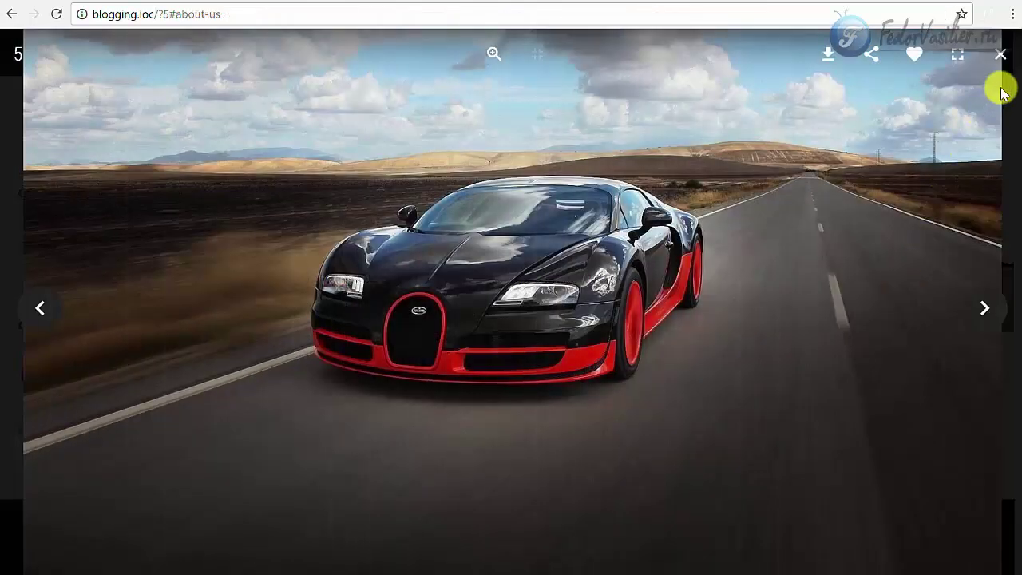
- Close the Bugatti lightbox to return to the five-image car gallery grid
{"action": "left_click", "coordinate": [999, 53]}
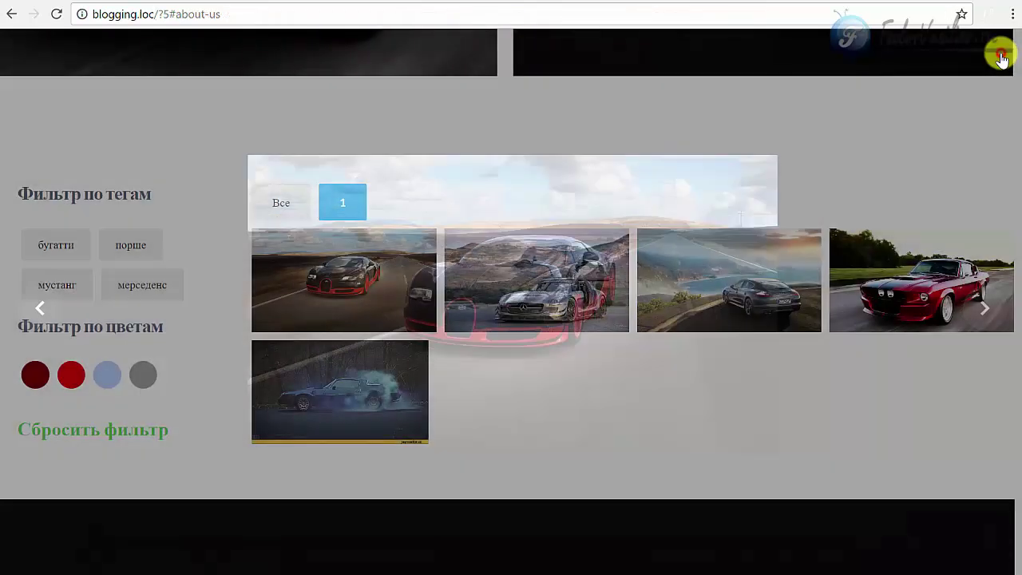